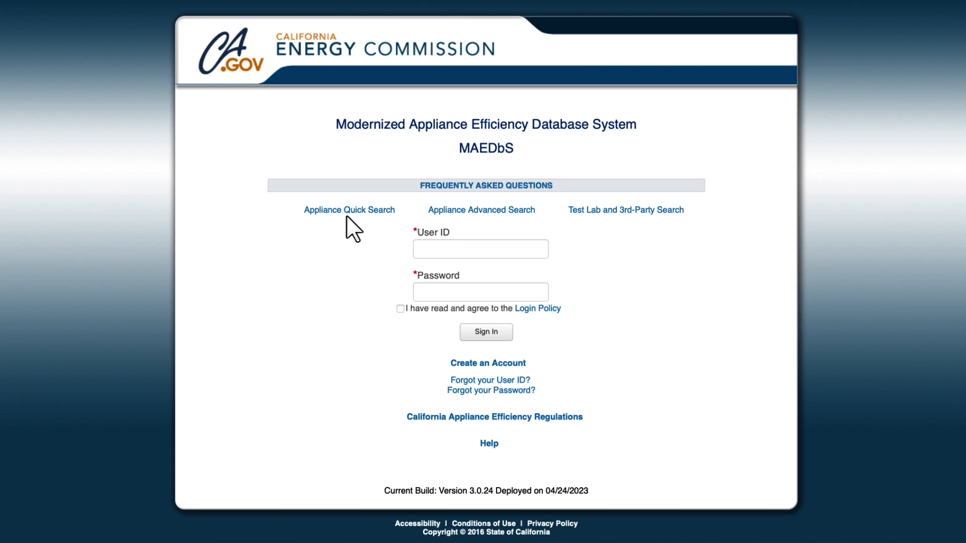
# Browse the existing manufacturer list in Appliance Quick Search's Company tab
pyautogui.click(347, 213)
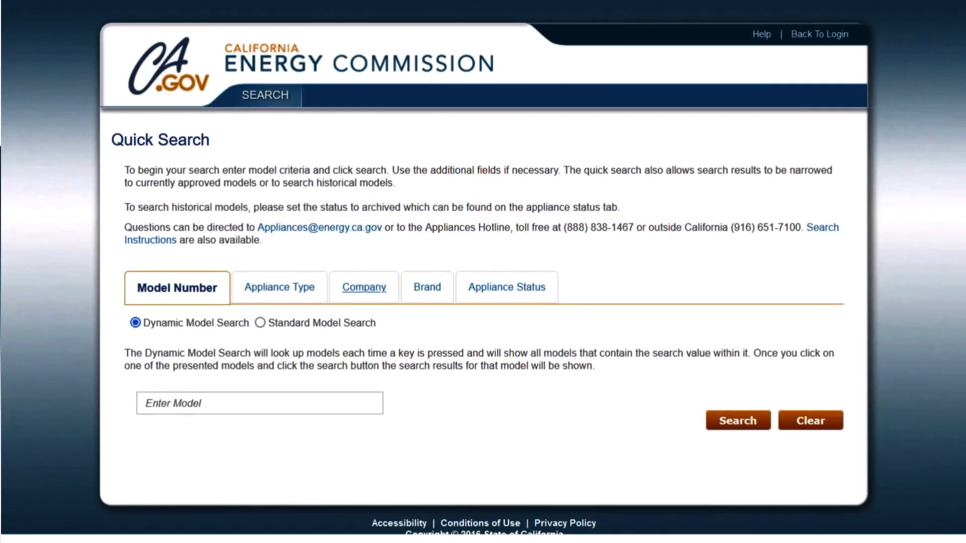
pyautogui.click(369, 292)
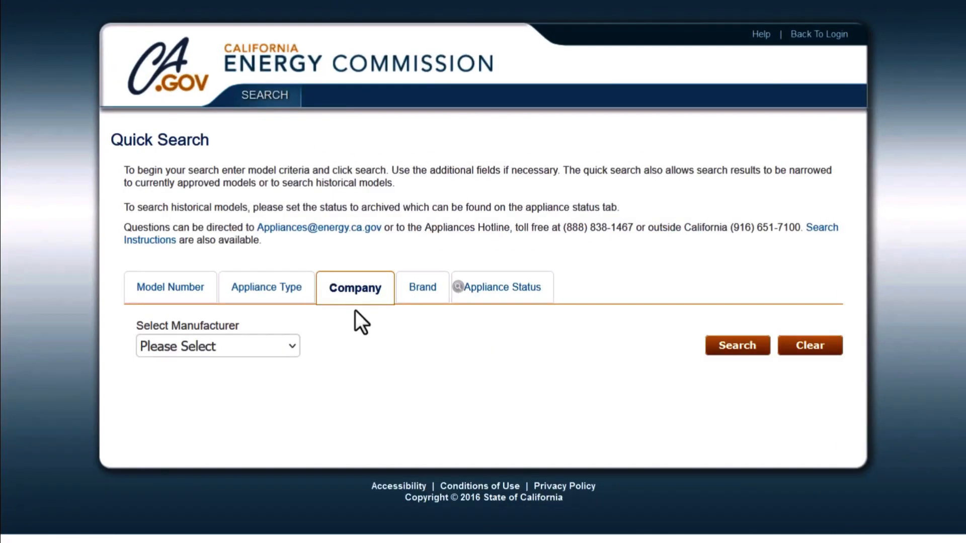
pyautogui.click(295, 348)
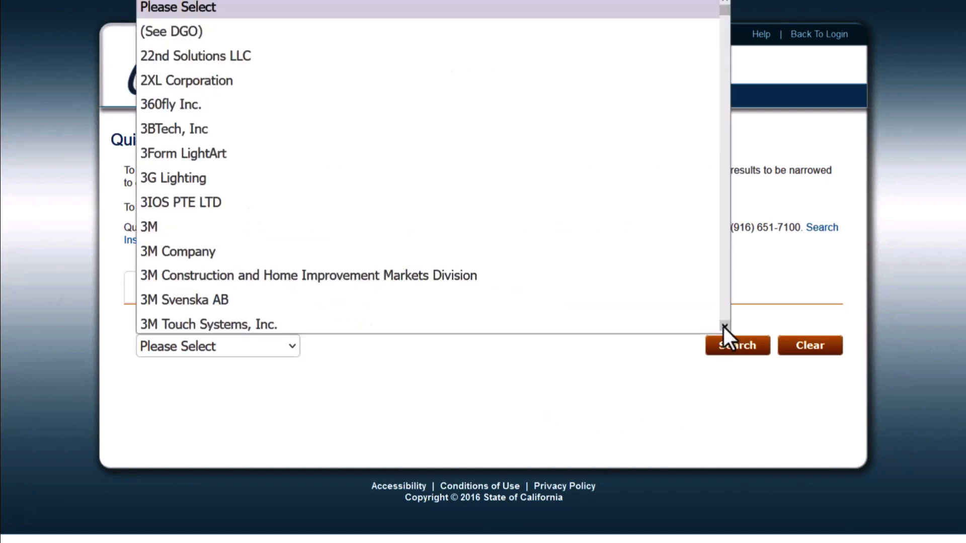
pyautogui.moveTo(724, 326); pyautogui.dragTo(722, 324)
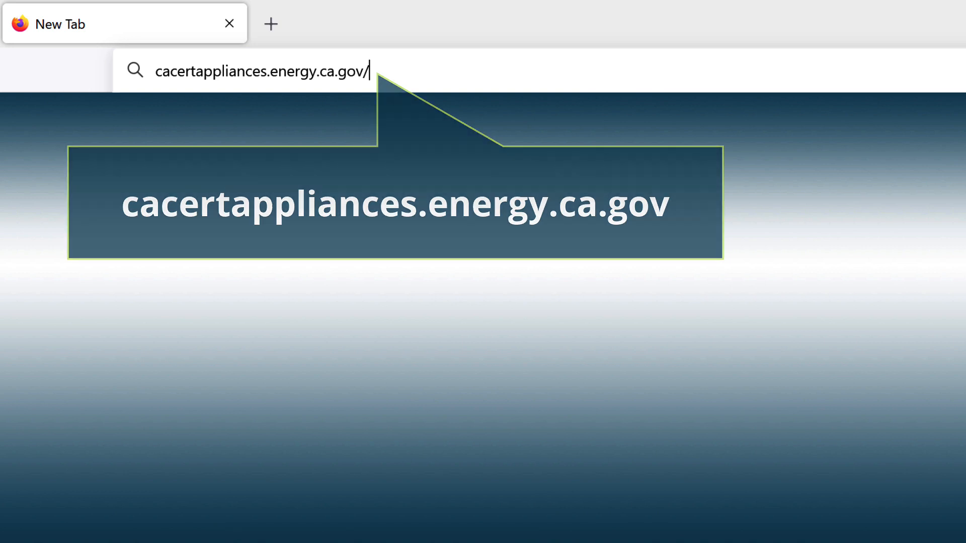
pyautogui.press('Return')
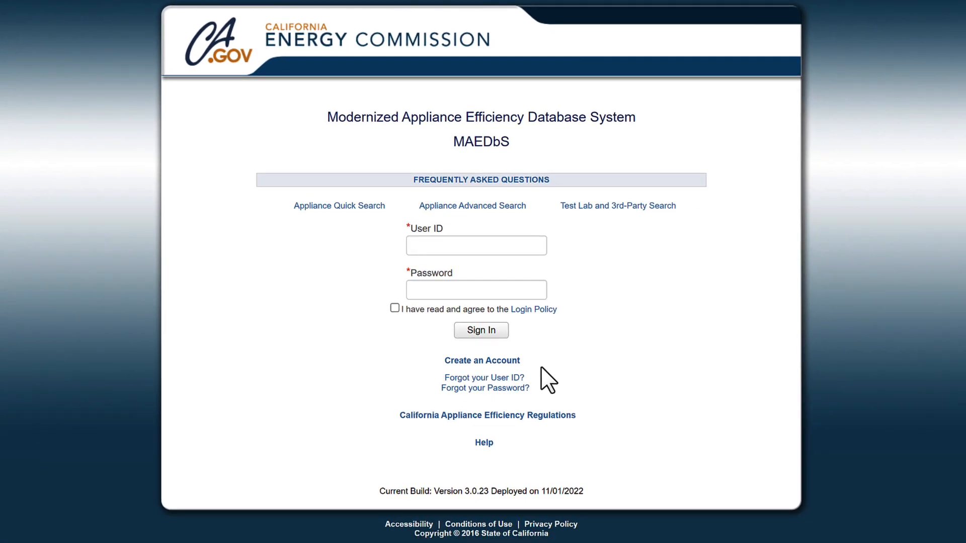
pyautogui.click(478, 371)
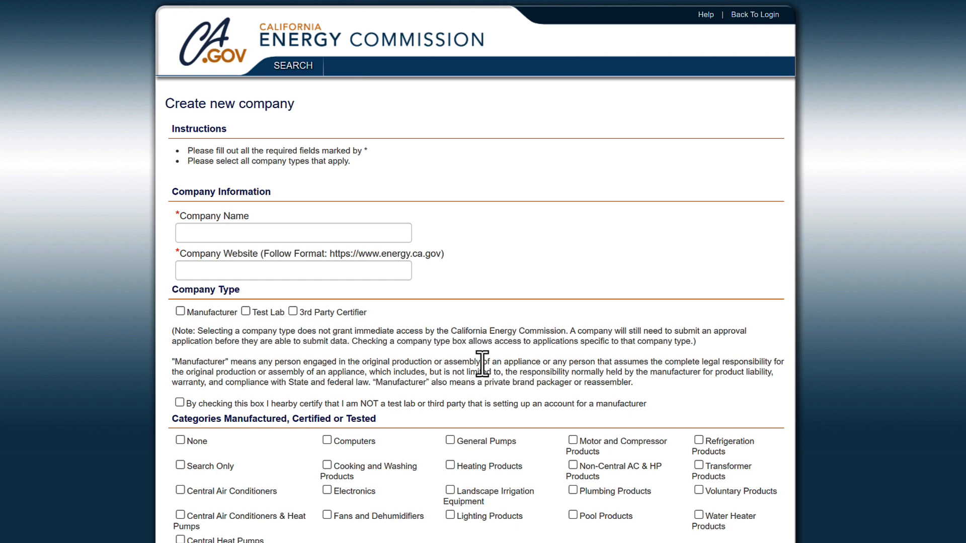
pyautogui.click(195, 233)
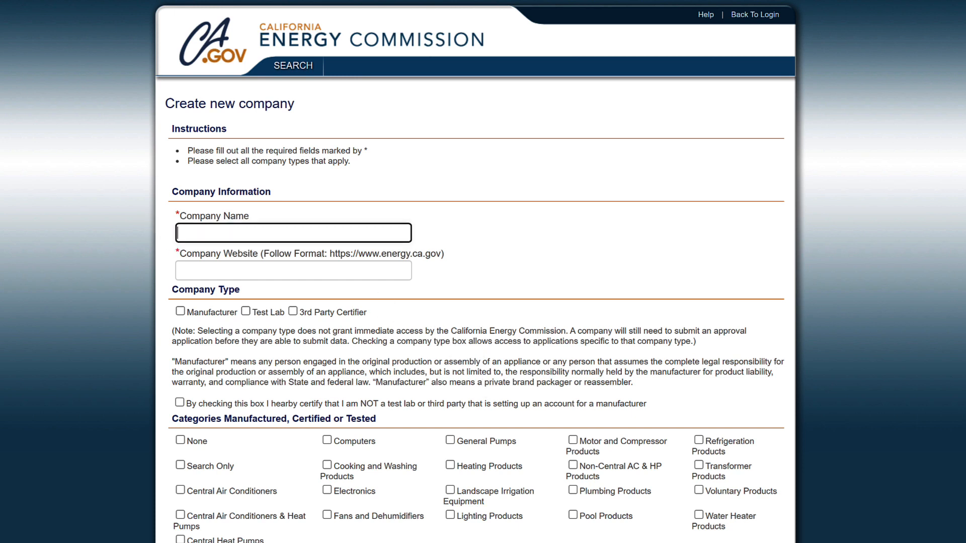
pyautogui.write('EnergyCodeAce D')
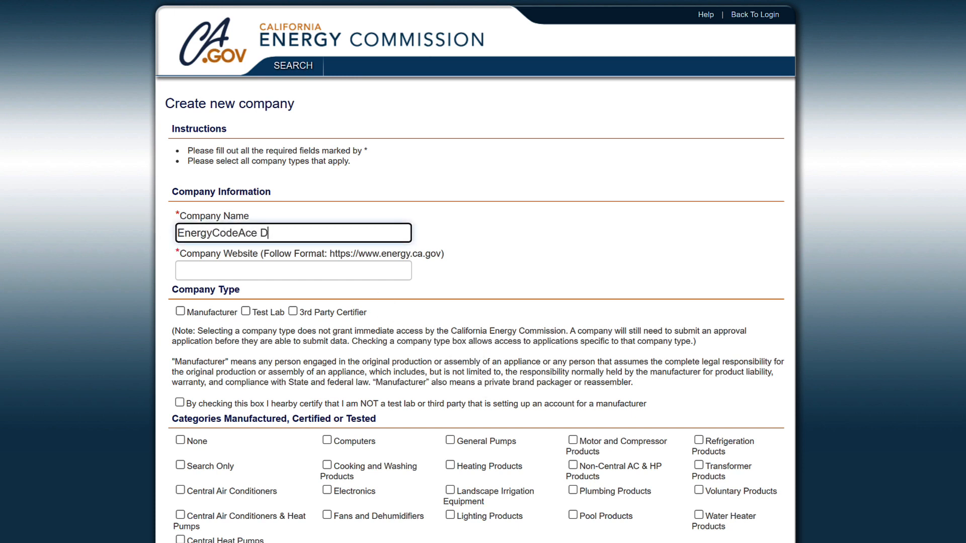
pyautogui.write('emo Manufacturer')
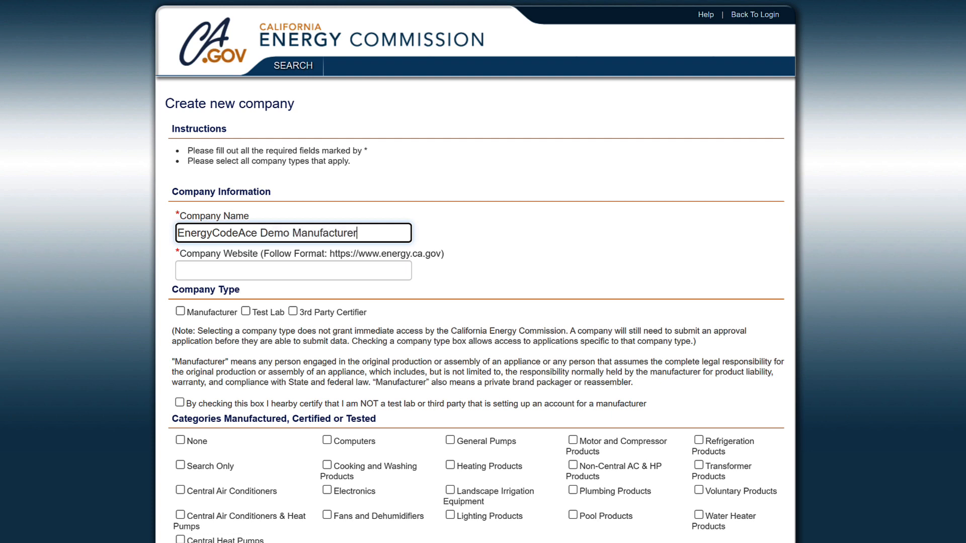
pyautogui.press('Tab')
pyautogui.write('http://energycodeace.com')
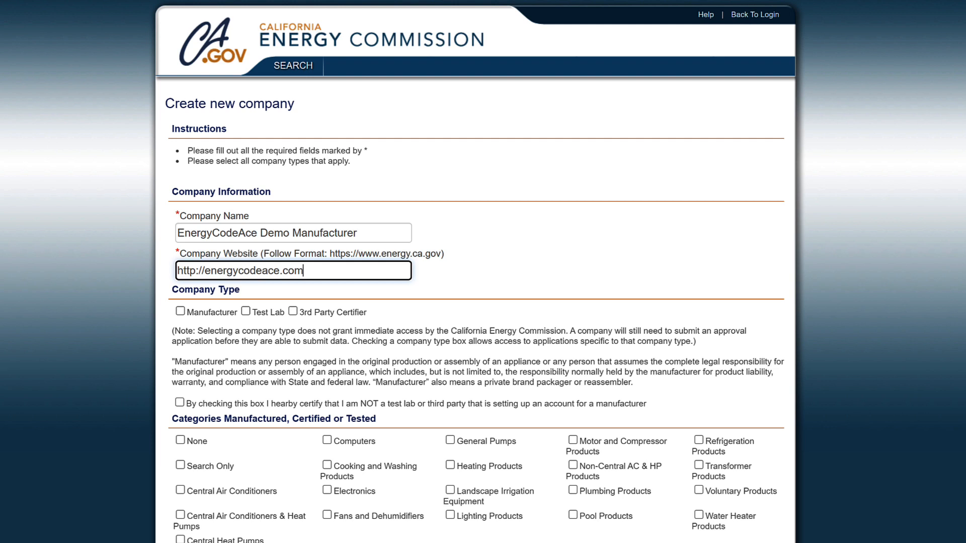
pyautogui.click(180, 311)
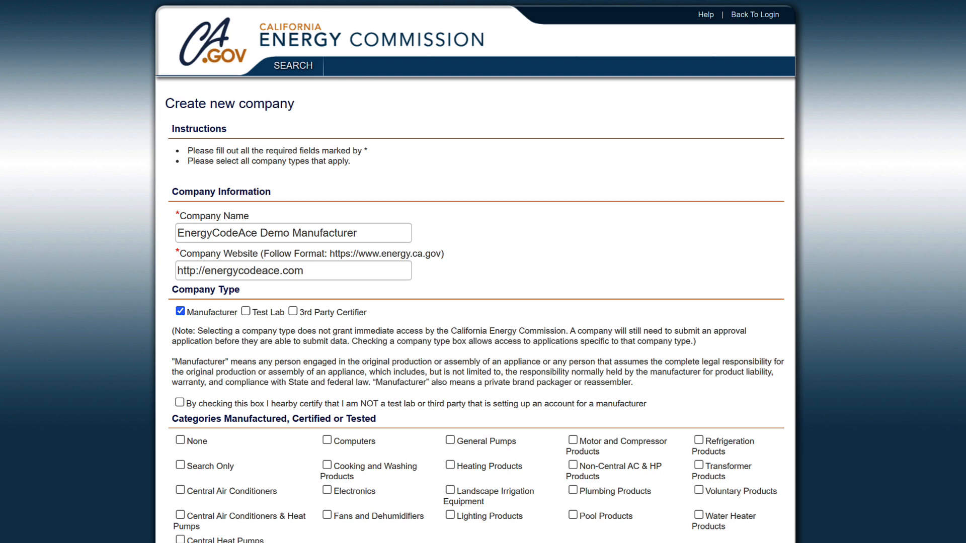
# Certify the company is not a test lab or third party and select Plumbing Products
pyautogui.click(180, 403)
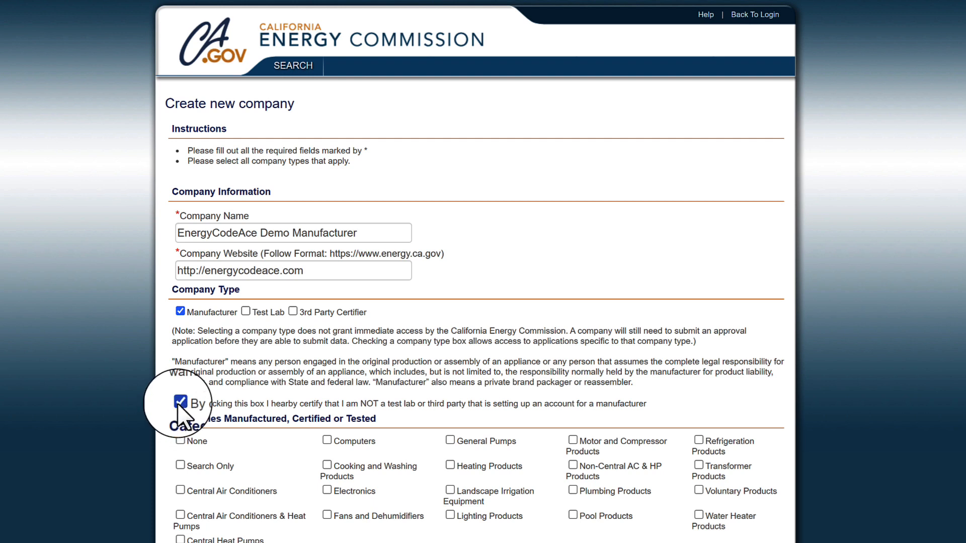
pyautogui.click(576, 490)
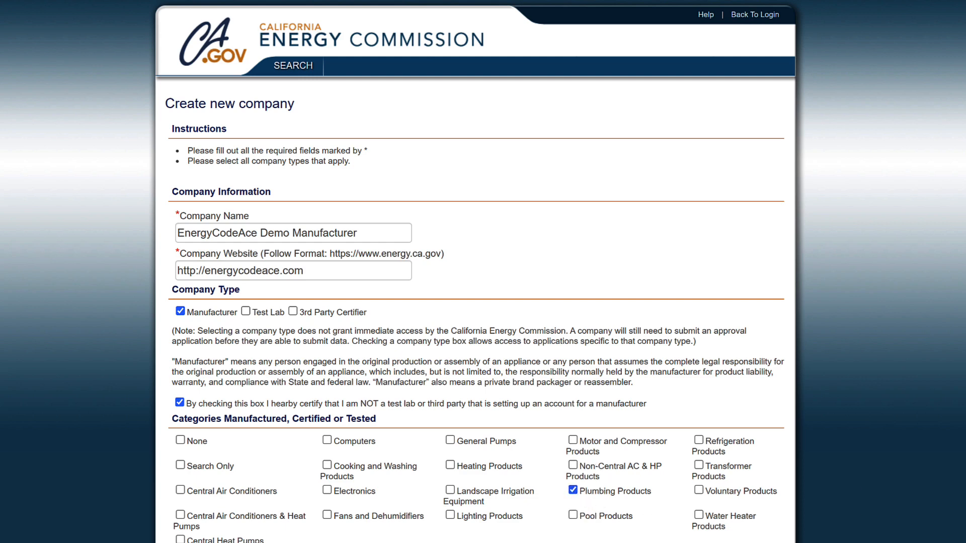
# Enter the address lines '123 Demo Lane', 'Suite C' and city 'Comply With Me'
pyautogui.scroll(-5, 483, 272)
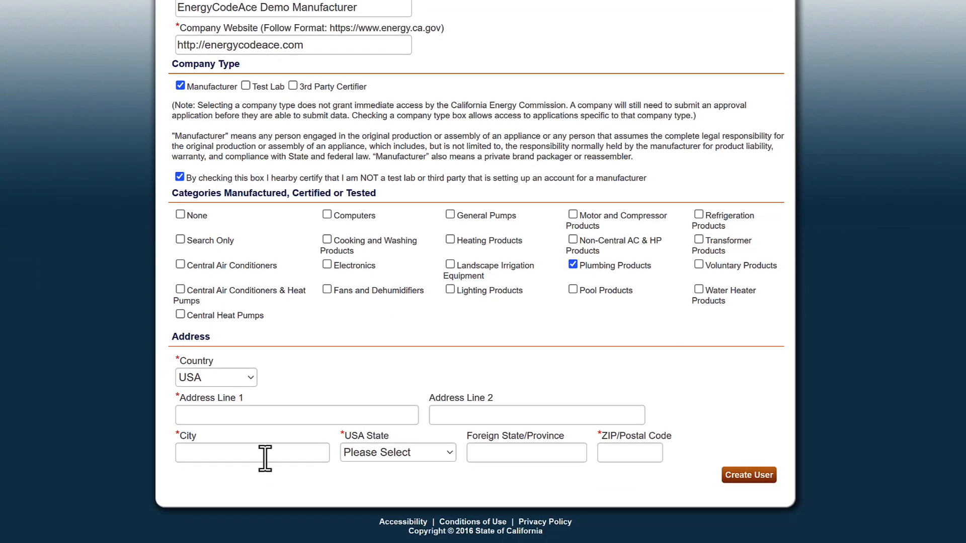
pyautogui.click(262, 416)
pyautogui.write('123 ')
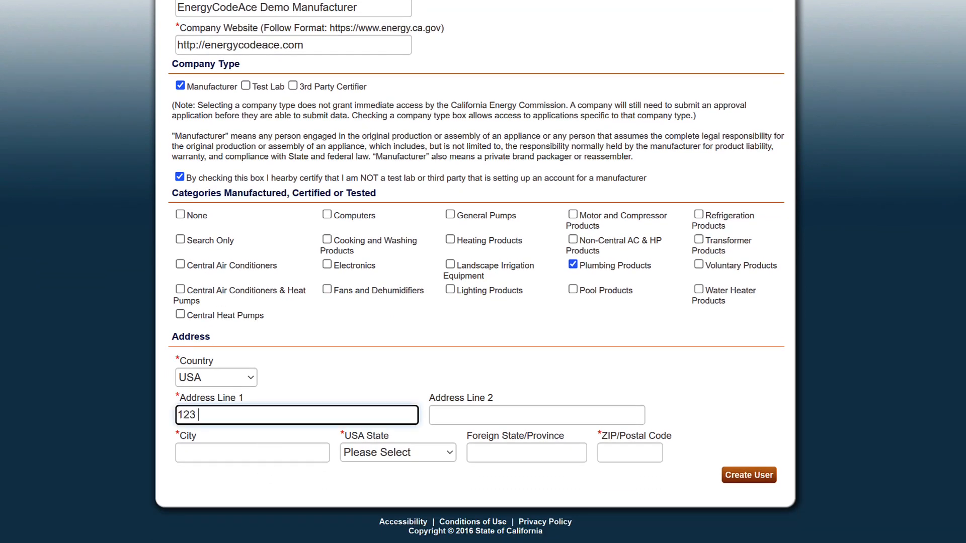
pyautogui.write('Demo Lane')
pyautogui.press('Tab')
pyautogui.write('Suite C')
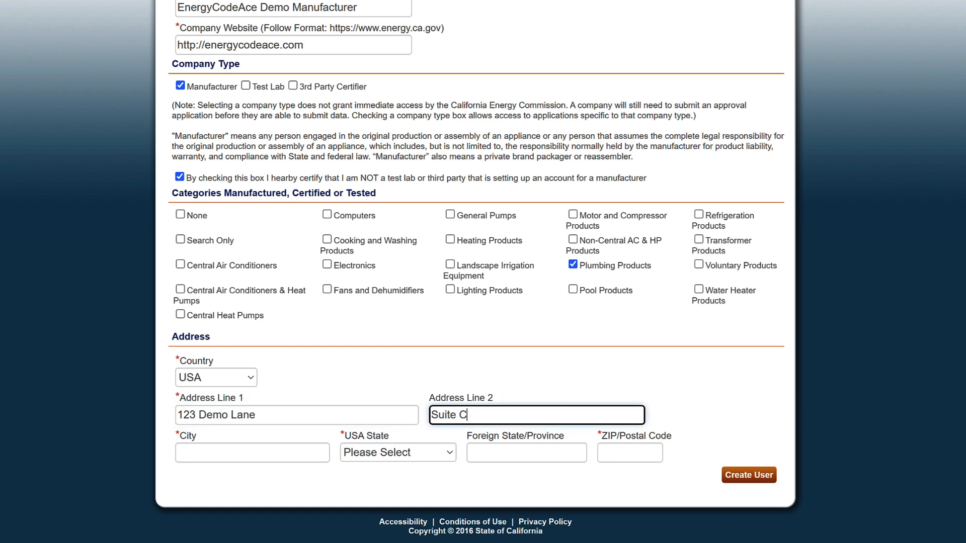
pyautogui.press('Tab')
pyautogui.write('Comply With')
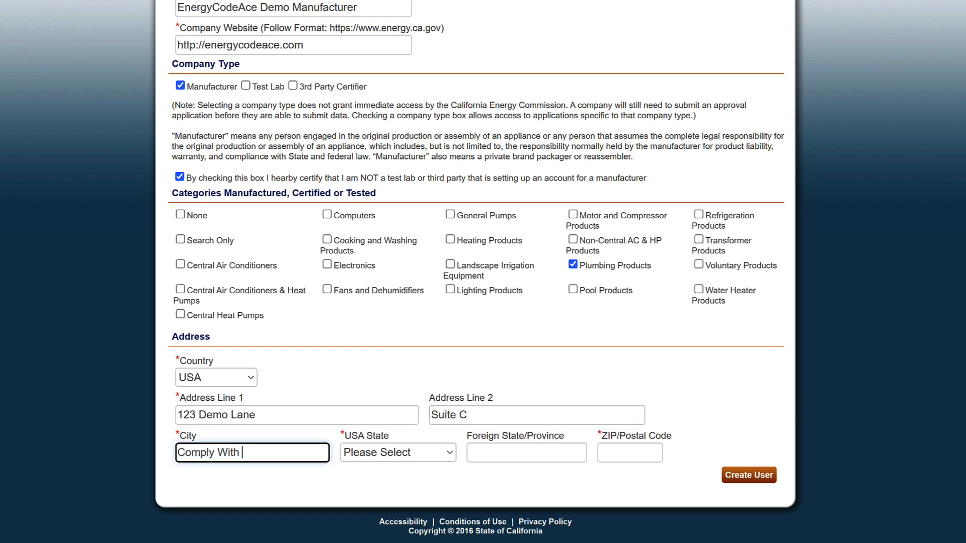
pyautogui.write(' Me')
# Set the state to California and the ZIP/Postal Code to 12345
pyautogui.press('Tab')
pyautogui.press('c')
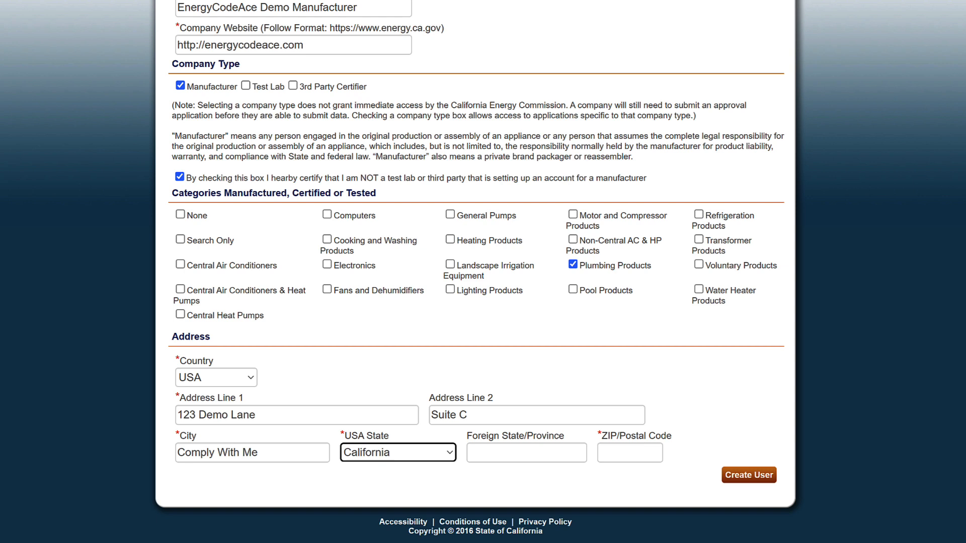
pyautogui.press('Tab')
pyautogui.click(415, 455)
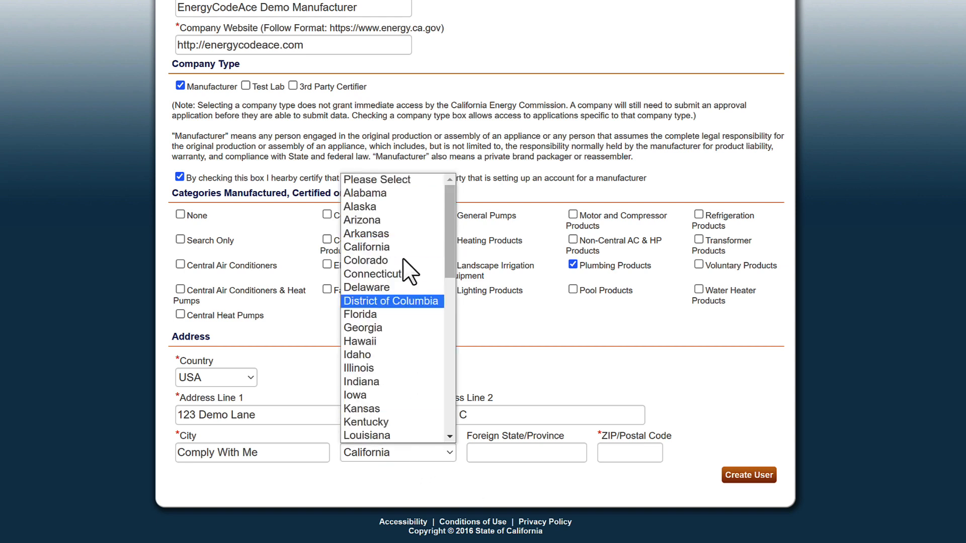
pyautogui.click(382, 180)
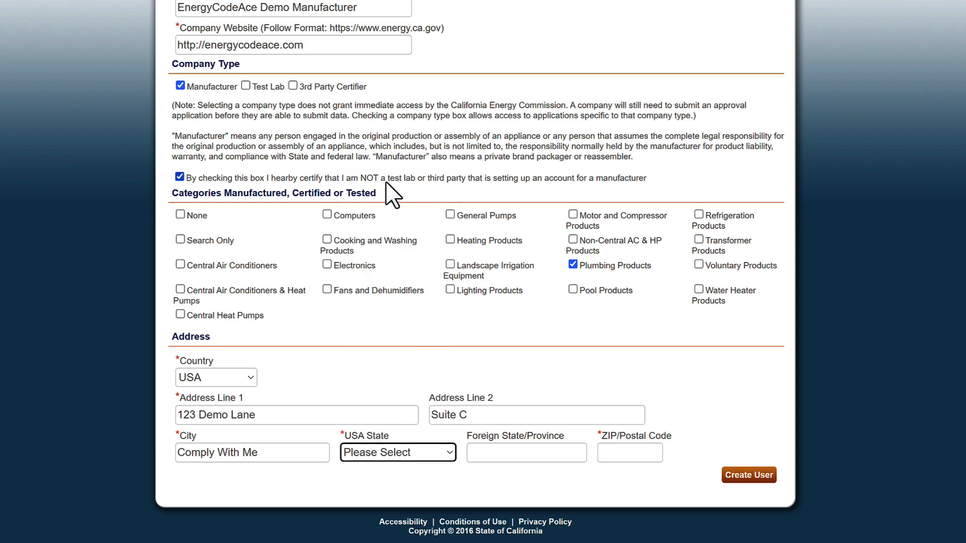
pyautogui.click(448, 453)
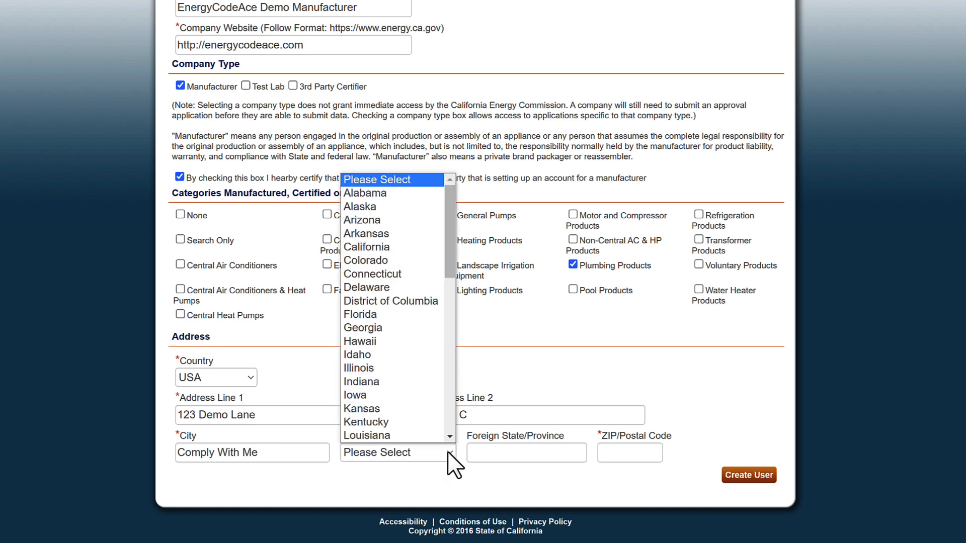
pyautogui.click(387, 232)
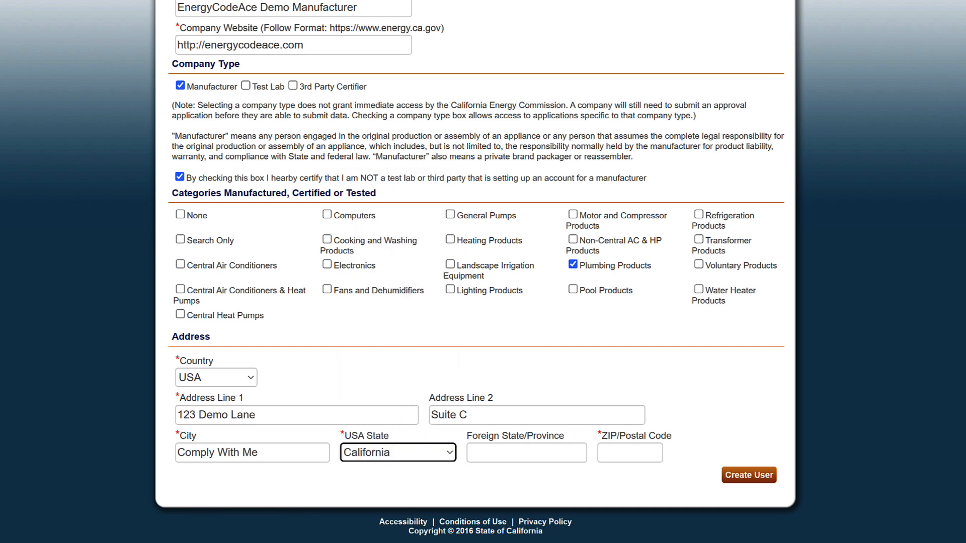
pyautogui.click(623, 454)
pyautogui.write('12345')
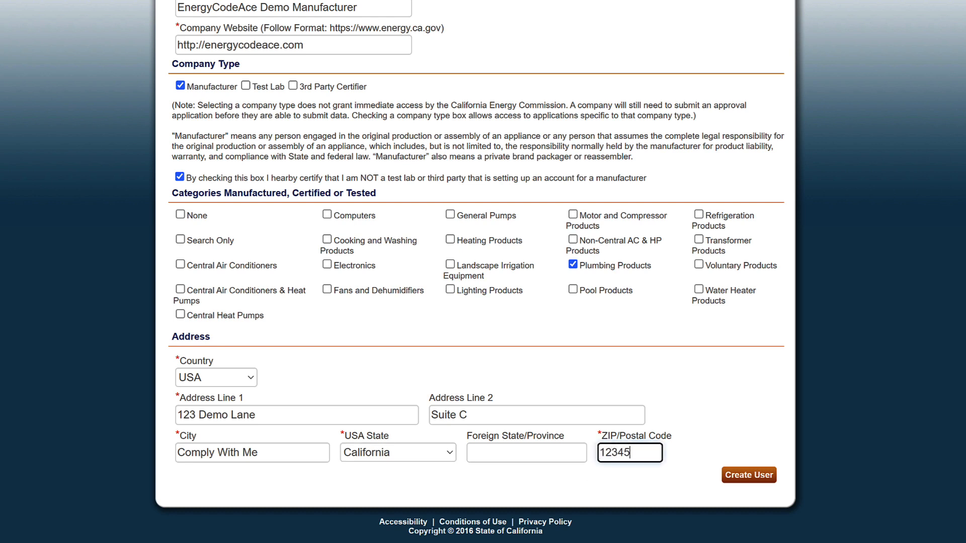
pyautogui.click(701, 456)
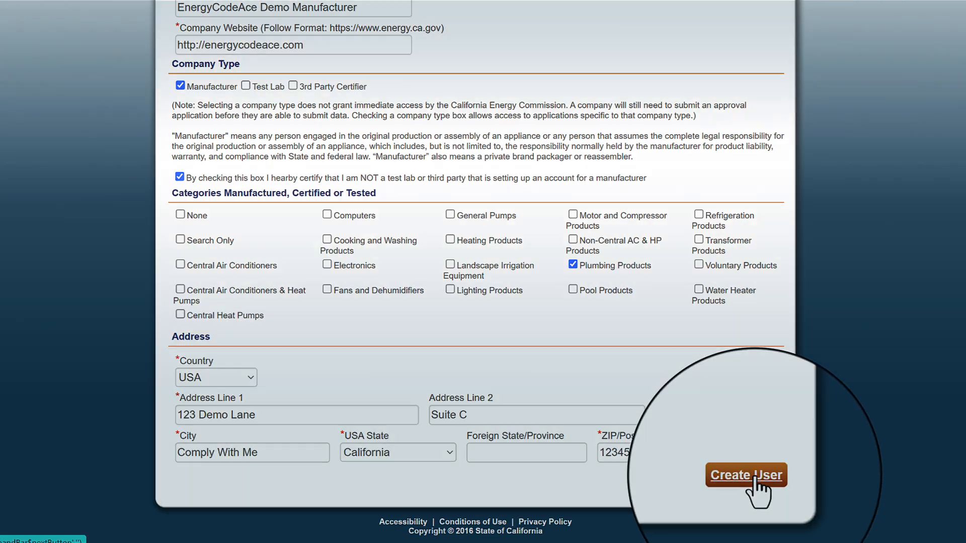
# Go to Create User and enter the contact's last name, first name and e-mail address
pyautogui.click(755, 477)
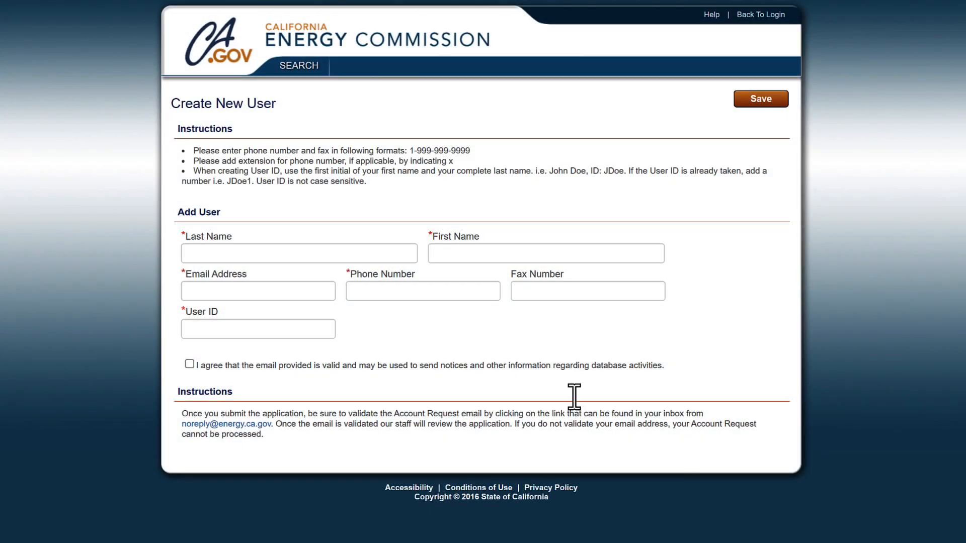
pyautogui.click(270, 252)
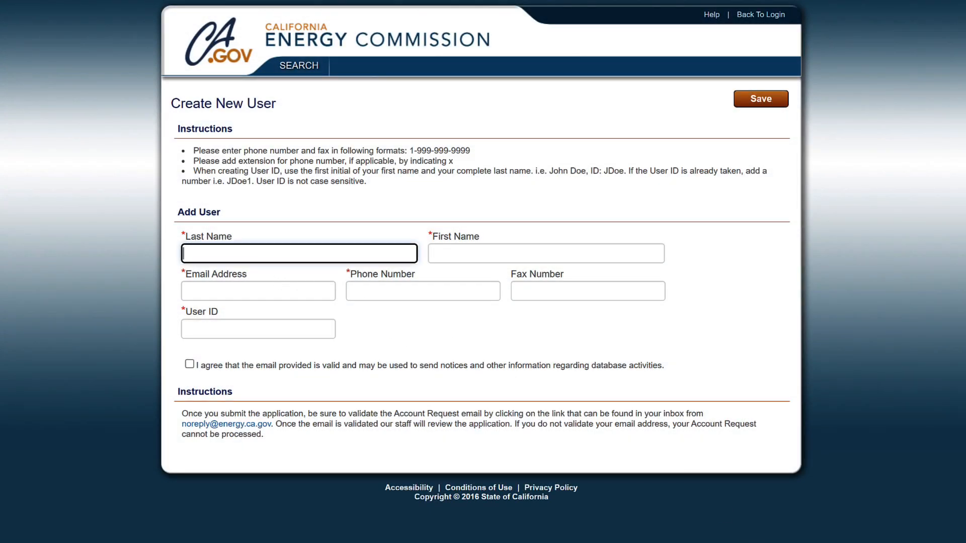
pyautogui.press('Tab')
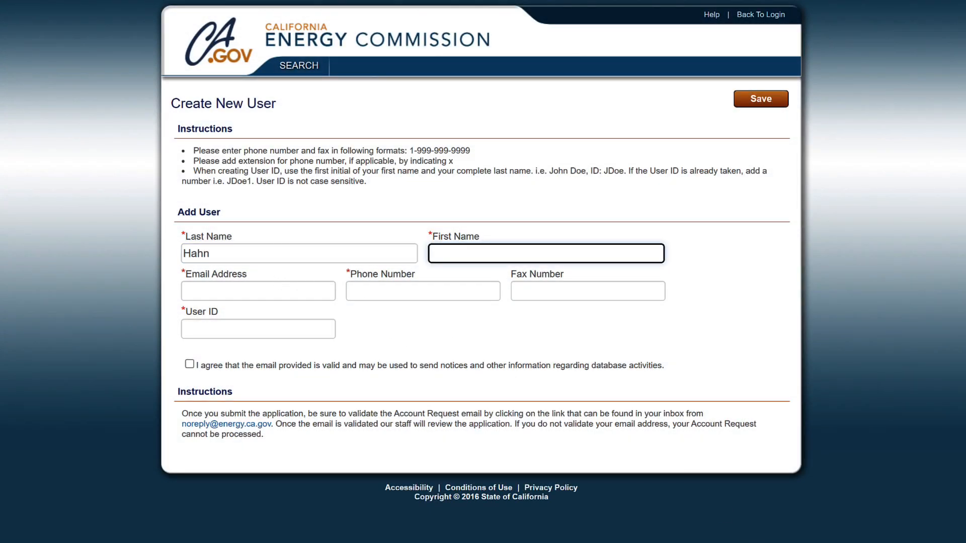
pyautogui.press('Tab')
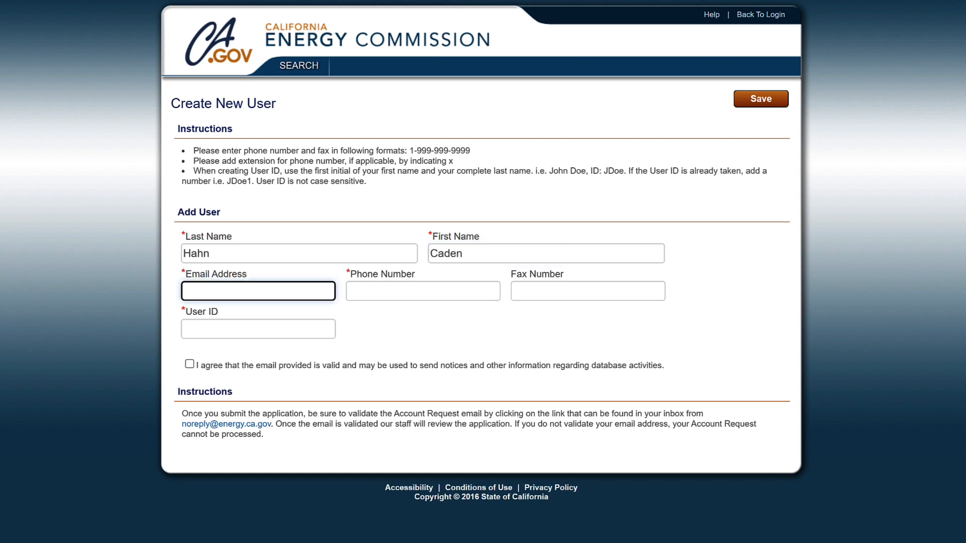
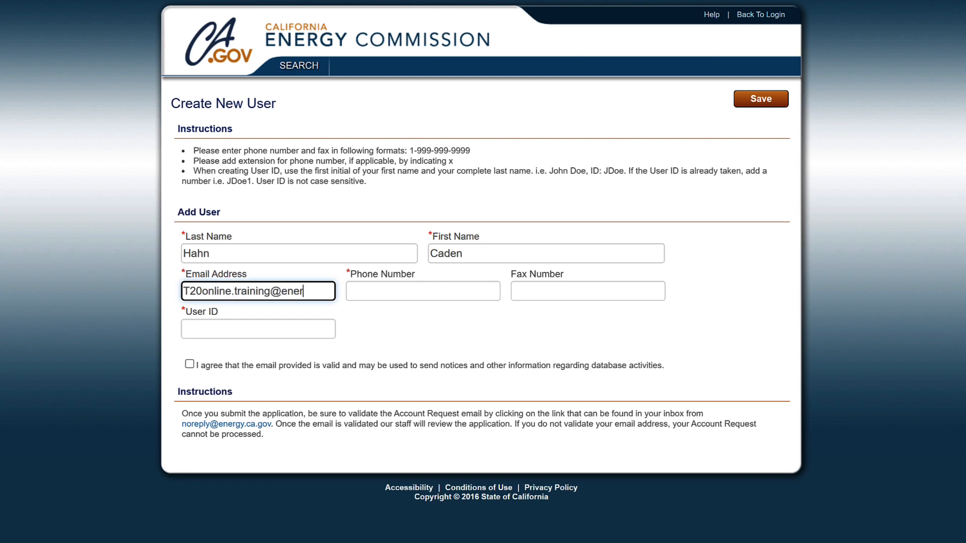
# Enter the contact's phone number with extension and user ID, and agree to e-mail notices
pyautogui.press('Tab')
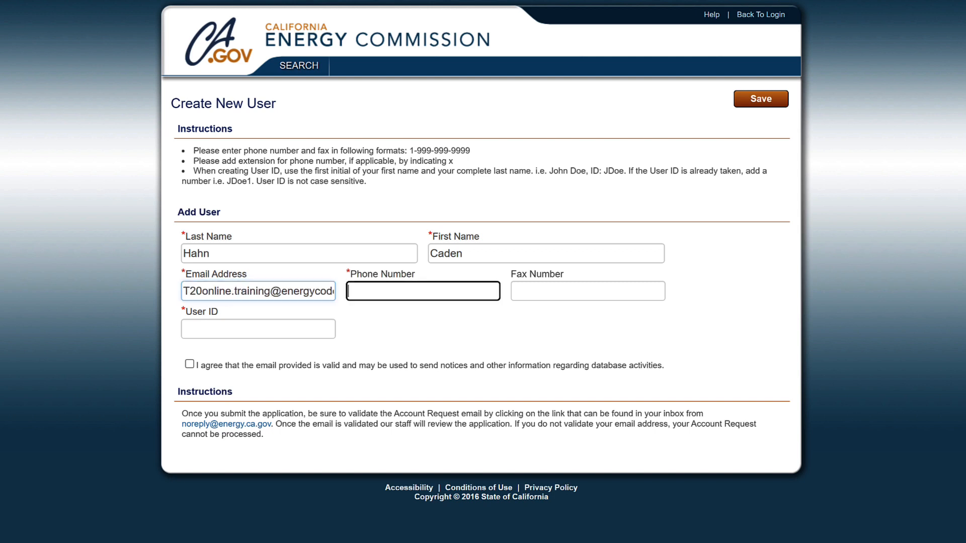
pyautogui.write('1-555-12')
pyautogui.write('3-')
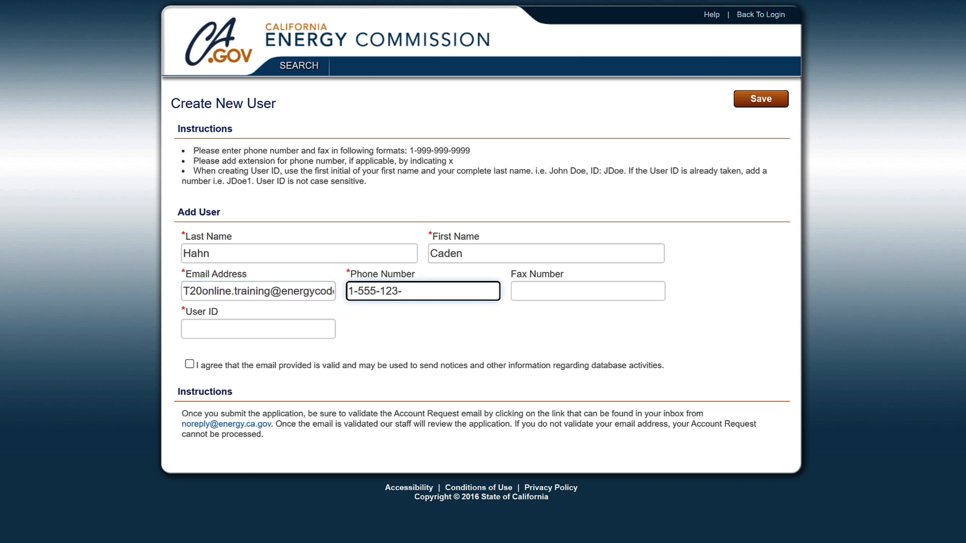
pyautogui.write('5555x1234')
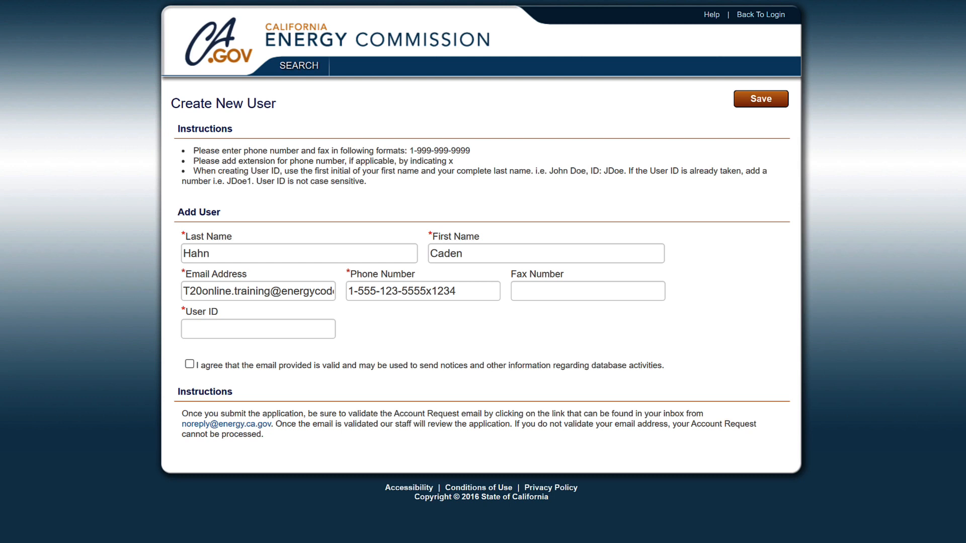
pyautogui.click(258, 329)
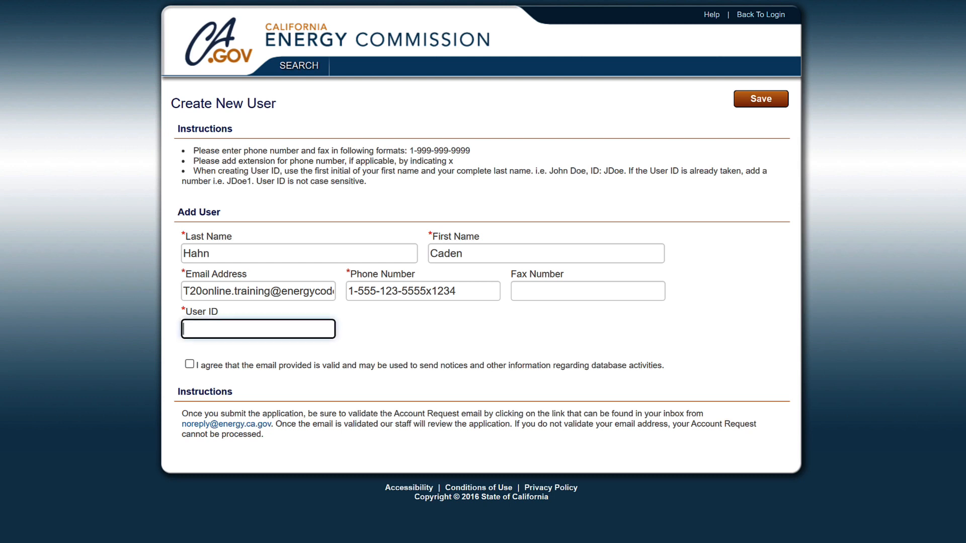
pyautogui.click(190, 363)
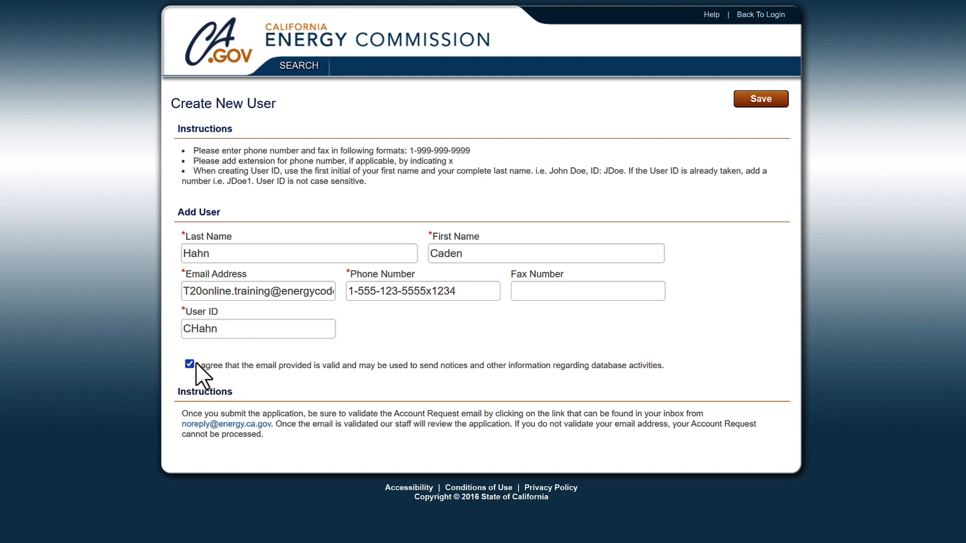
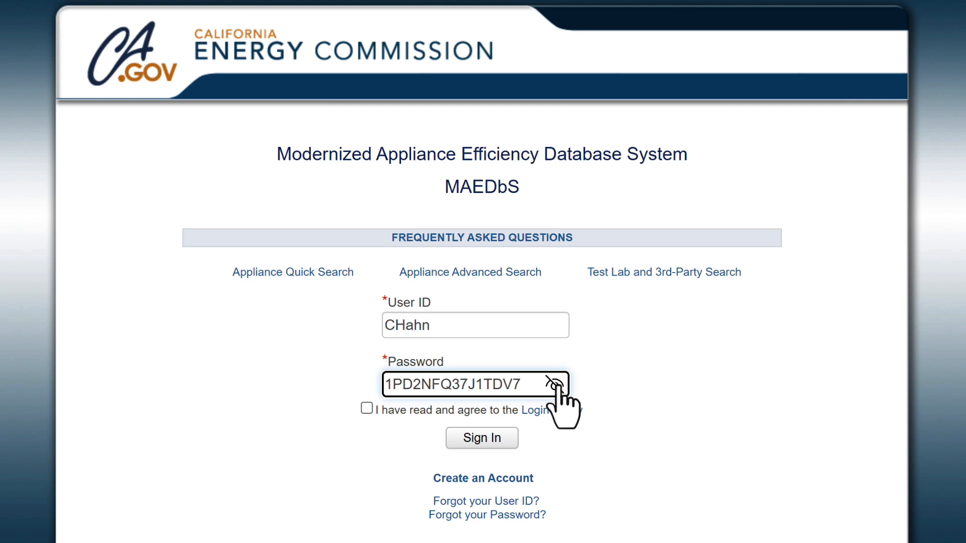
# Accept the login policy and enter the temporary password as the current password
pyautogui.click(554, 384)
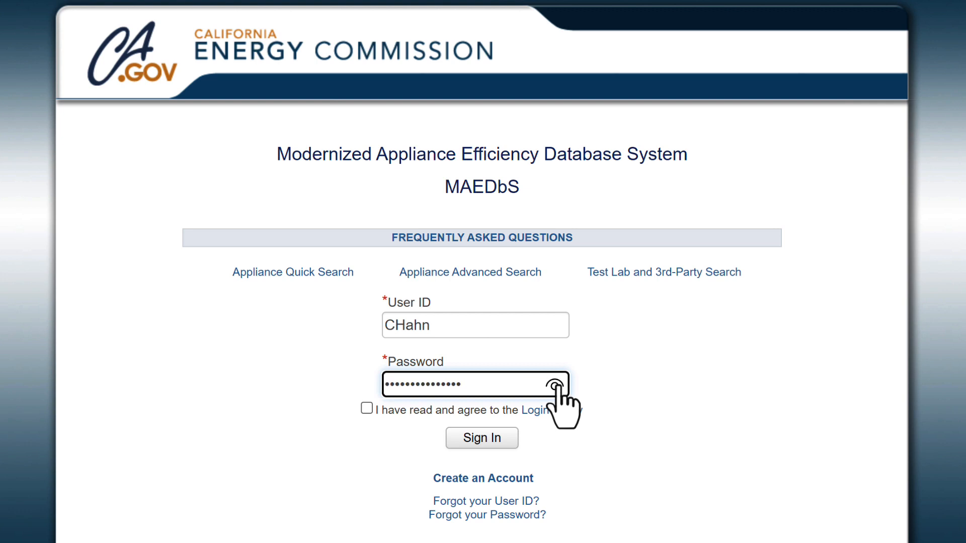
pyautogui.click(366, 408)
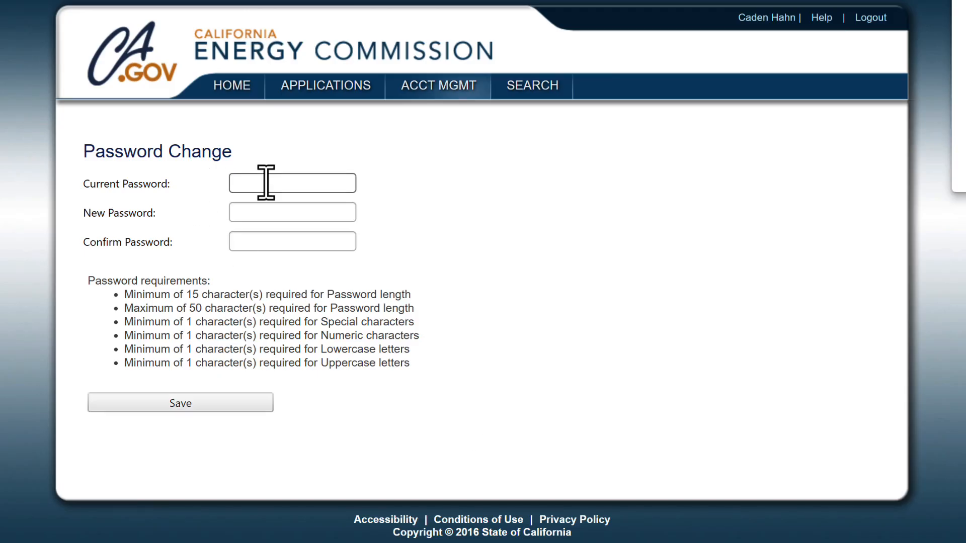
pyautogui.click(266, 182)
pyautogui.hotkey('ctrl', 'v')
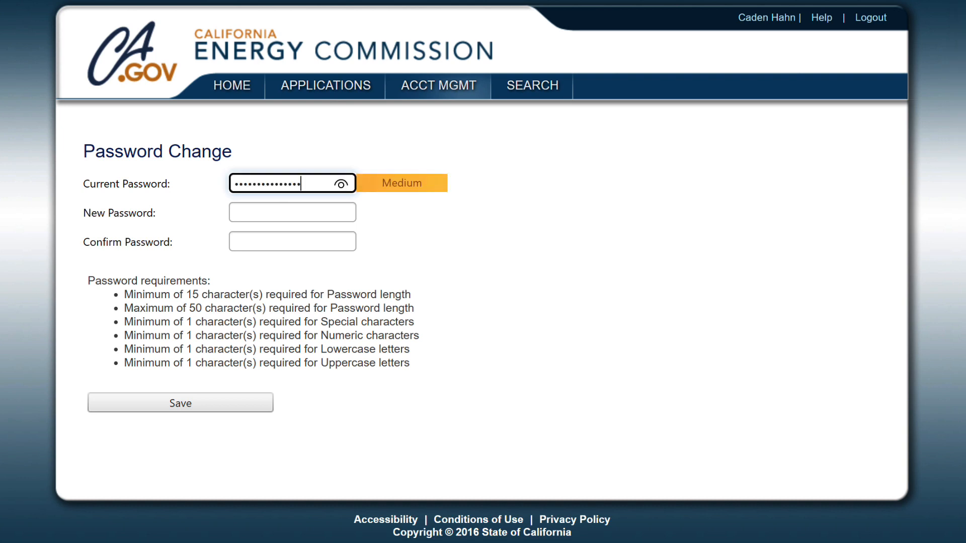
pyautogui.click(341, 185)
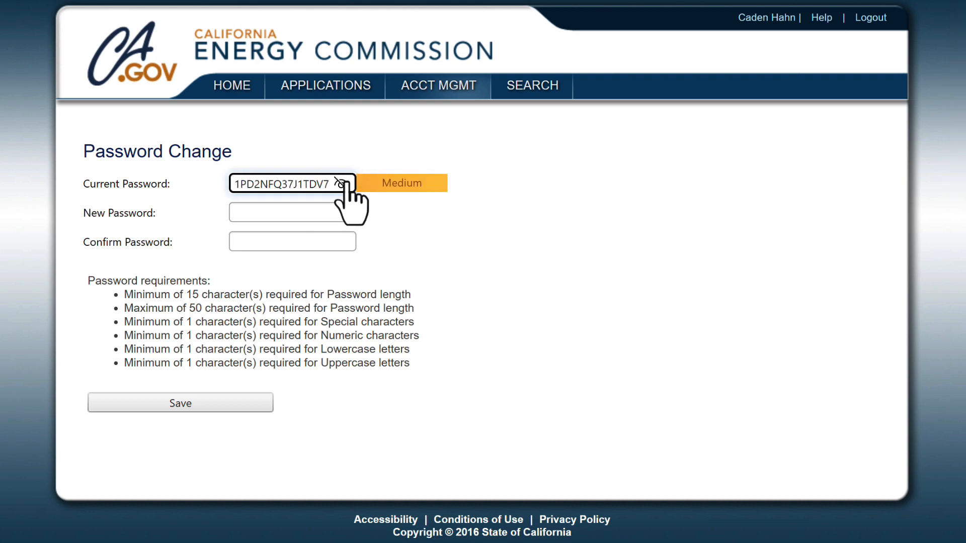
pyautogui.click(346, 184)
# Enter and confirm a new Very Strong password, then save it
pyautogui.click(317, 210)
pyautogui.write('•••')
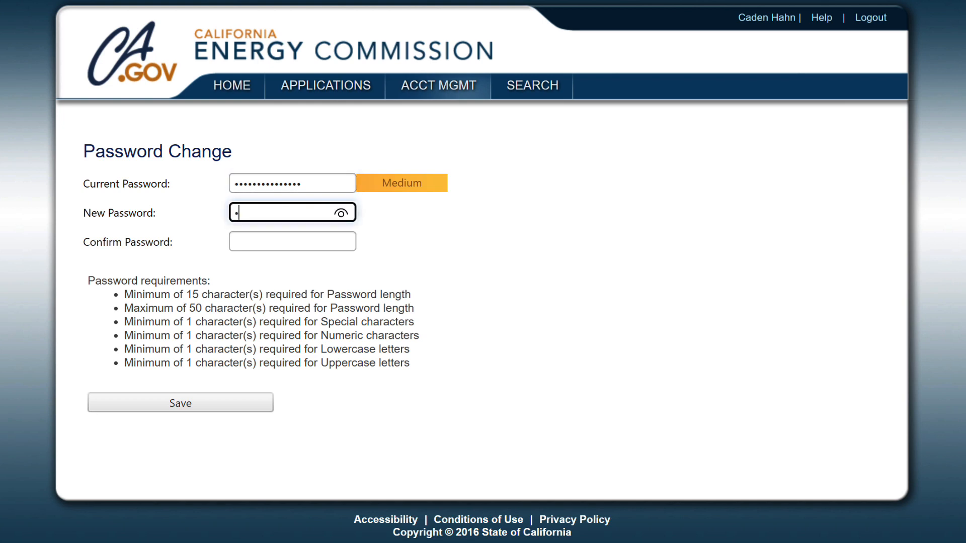
pyautogui.write('••••••••')
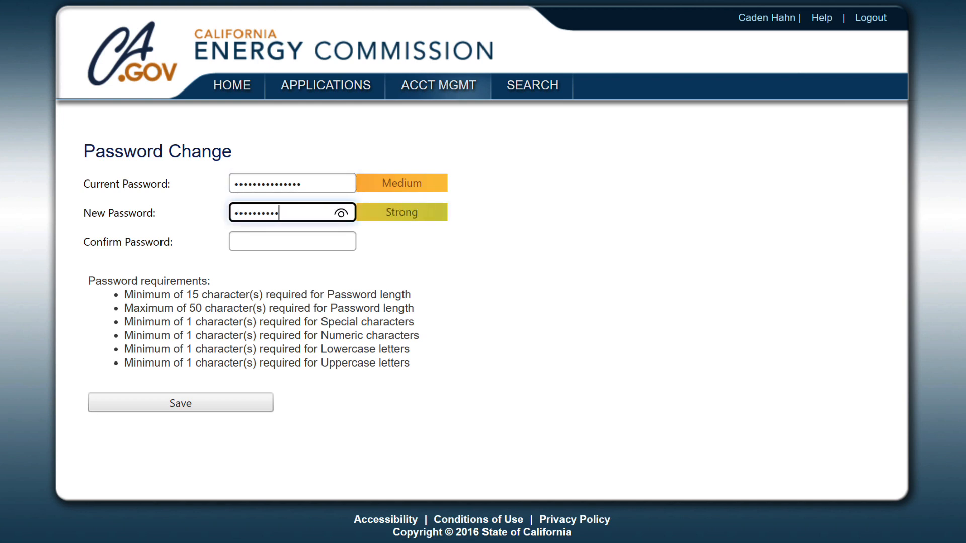
pyautogui.write('••••')
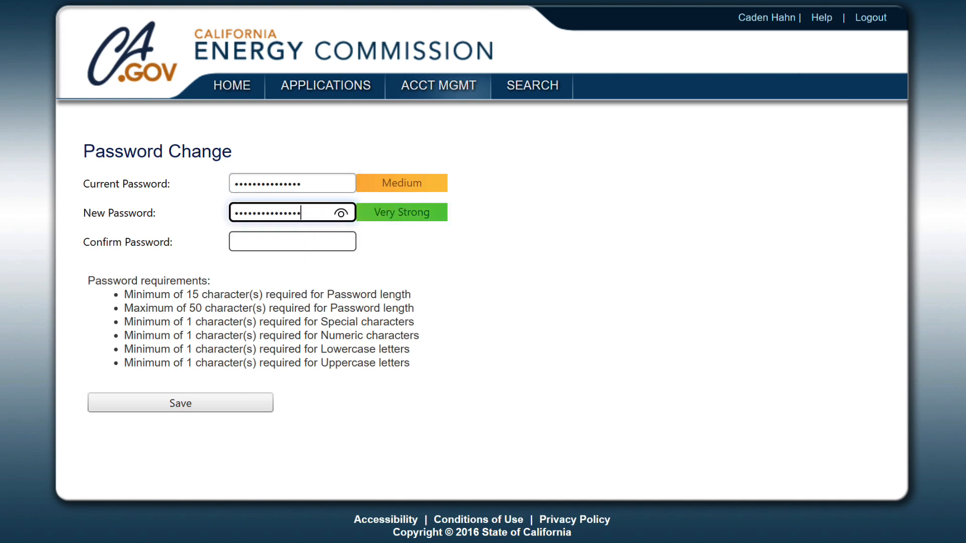
pyautogui.click(315, 240)
pyautogui.write('•••••••••••••••')
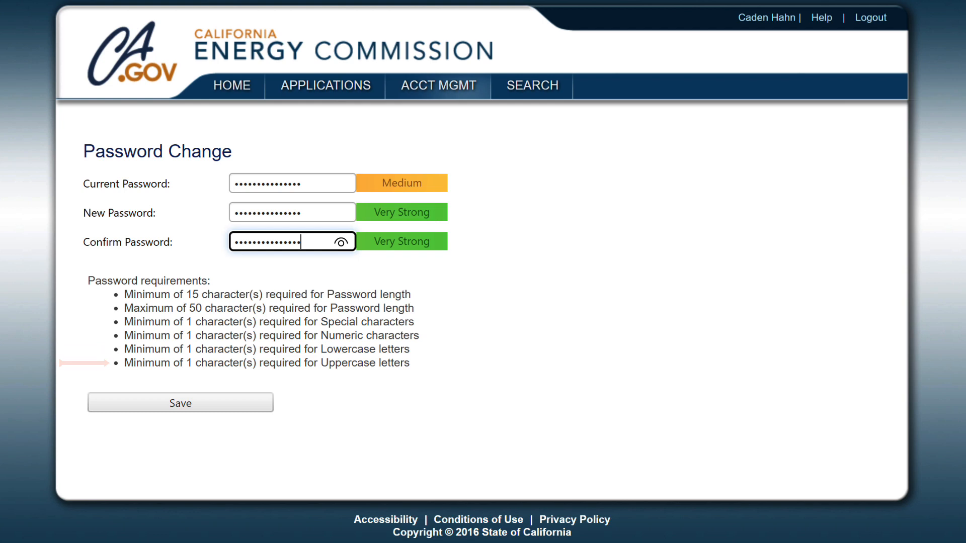
pyautogui.click(221, 404)
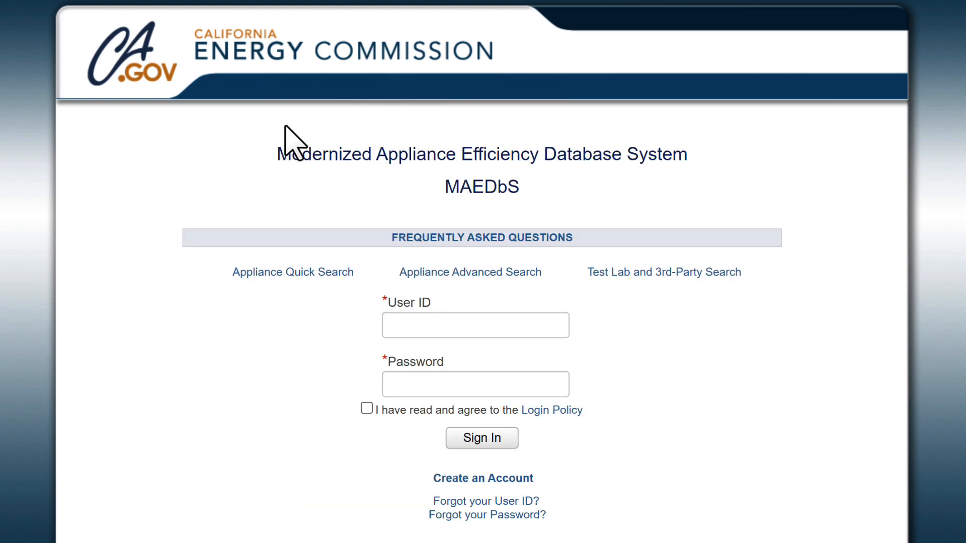
# Sign in with the user ID and new password after accepting the login policy
pyautogui.click(396, 326)
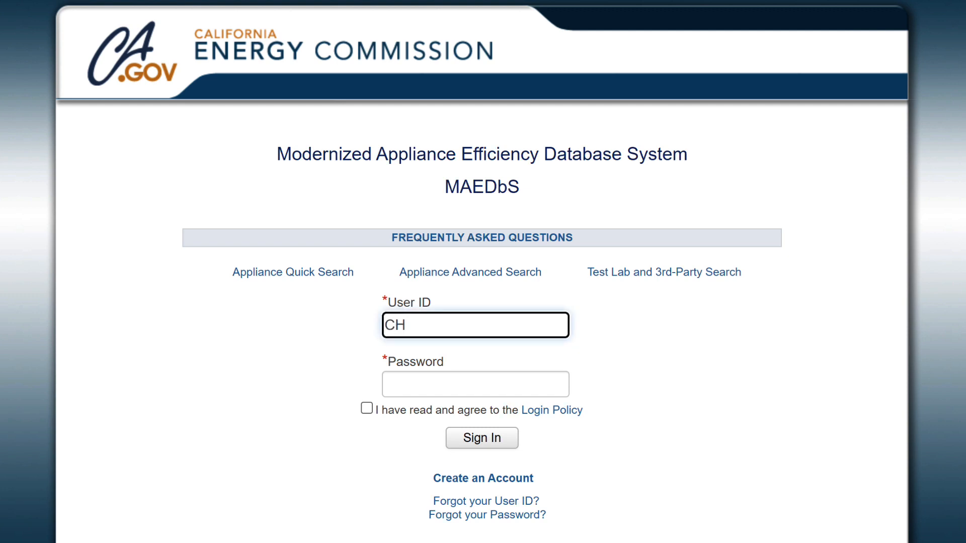
pyautogui.click(442, 390)
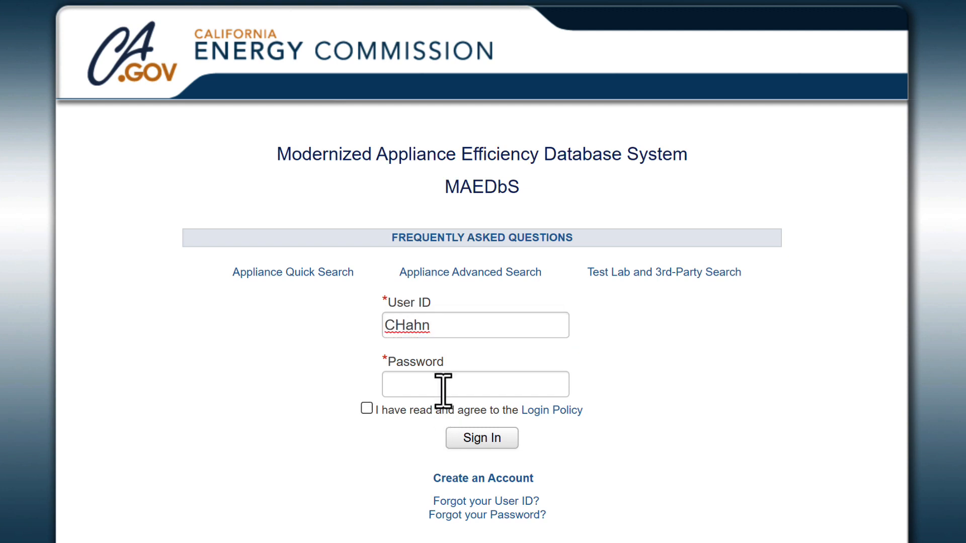
pyautogui.click(443, 384)
pyautogui.hotkey('ctrl', 'v')
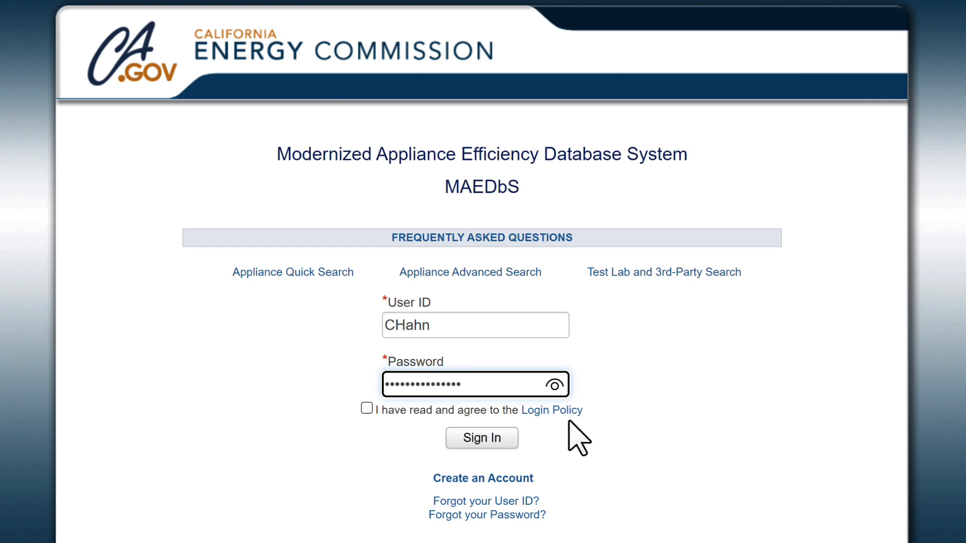
pyautogui.click(367, 409)
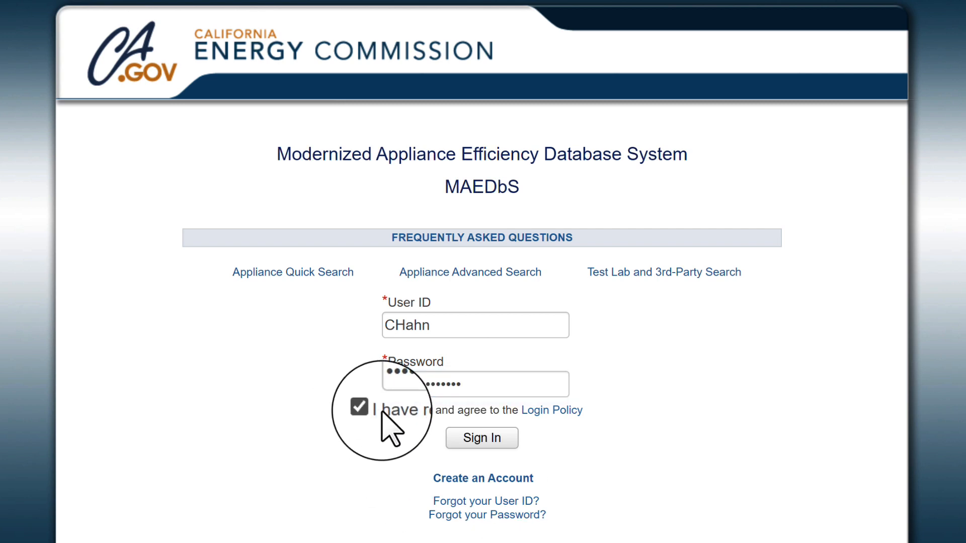
pyautogui.click(498, 440)
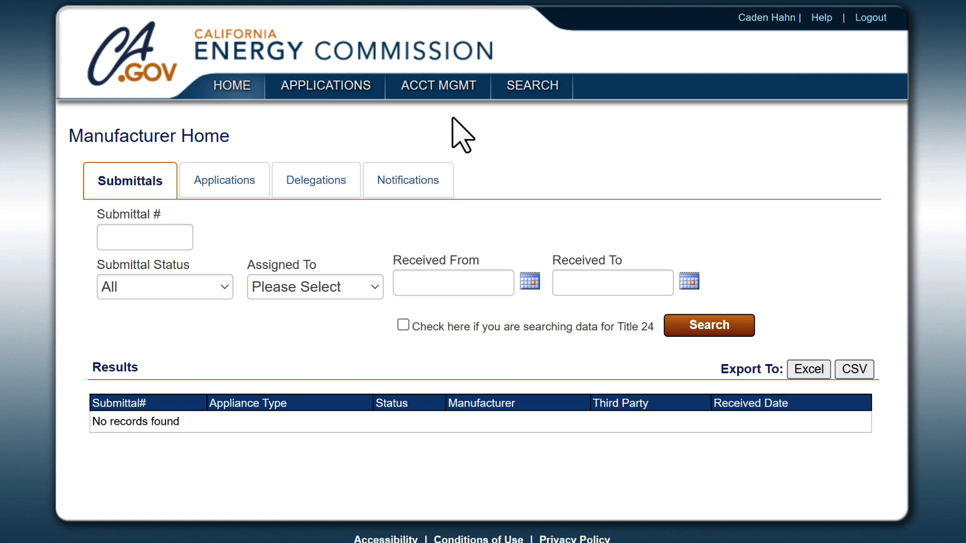
# Open the user profile and set the maternal grandfather security question with its answer
pyautogui.click(438, 86)
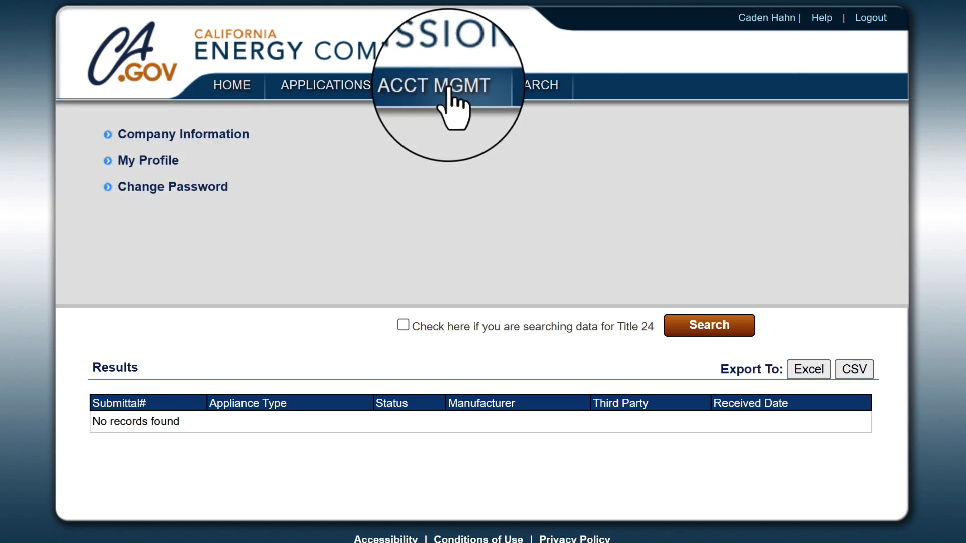
pyautogui.click(176, 161)
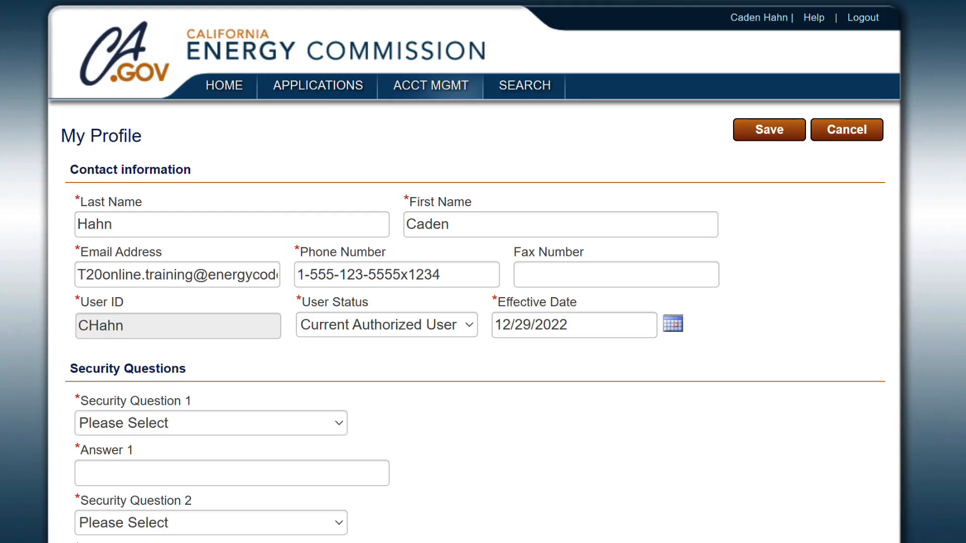
pyautogui.scroll(-6, 482, 272)
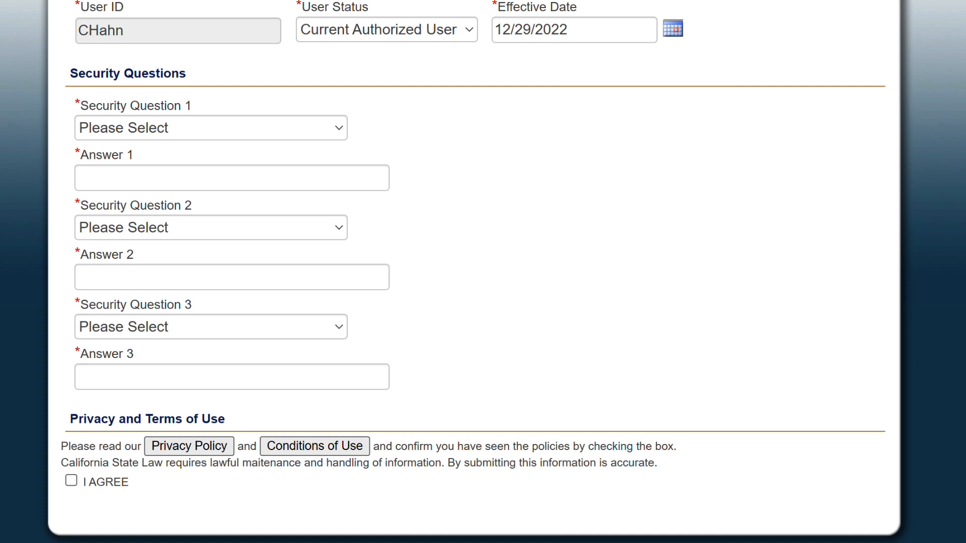
pyautogui.click(336, 130)
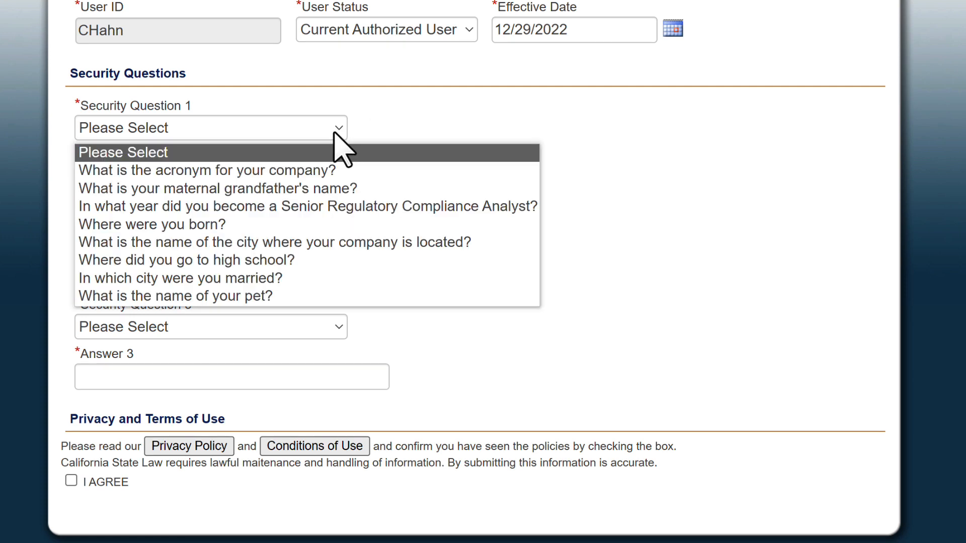
pyautogui.click(334, 189)
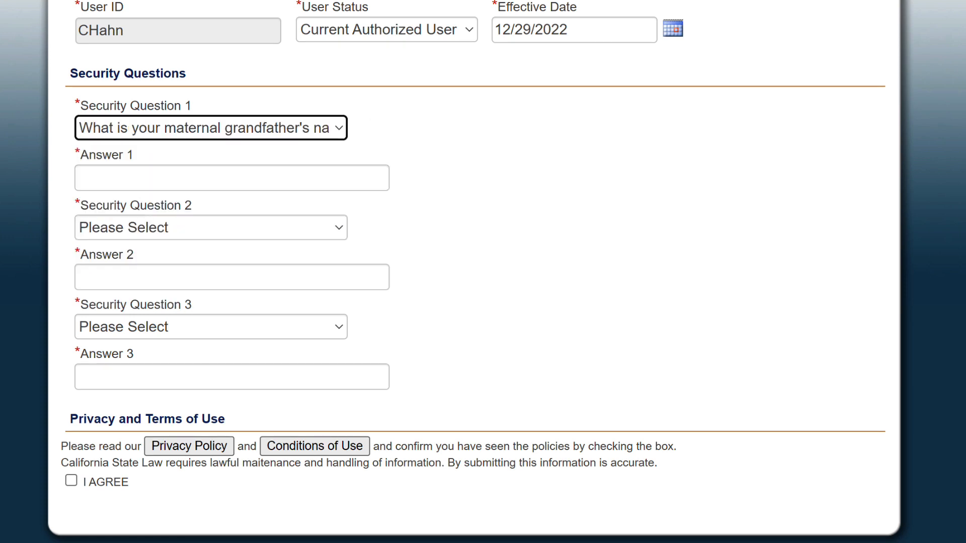
pyautogui.press('Tab')
pyautogui.write('Grand')
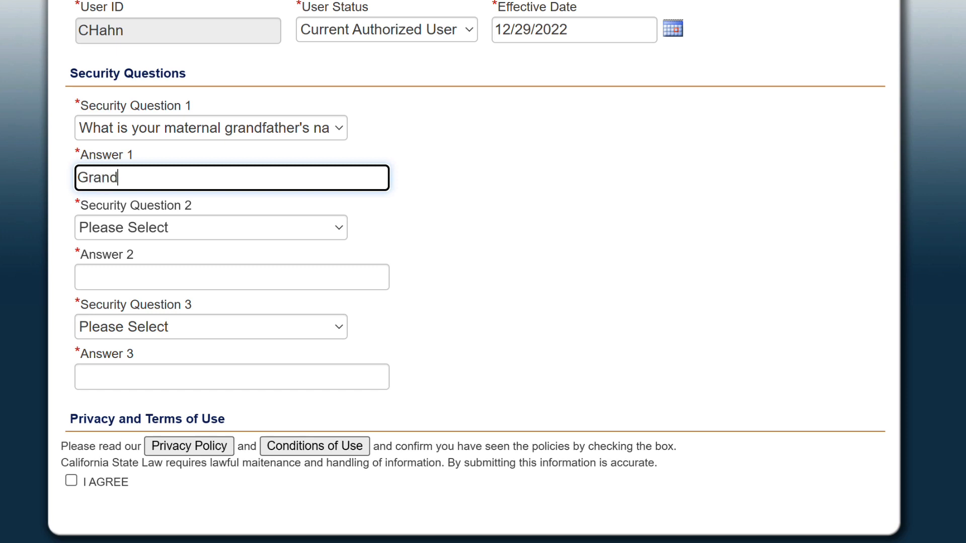
pyautogui.write('pa')
pyautogui.press('BackSpace')
pyautogui.write('pa')
# Set 'Where were you born?' and 'What is the name of your pet?' as questions 2 and 3 with answers
pyautogui.click(219, 228)
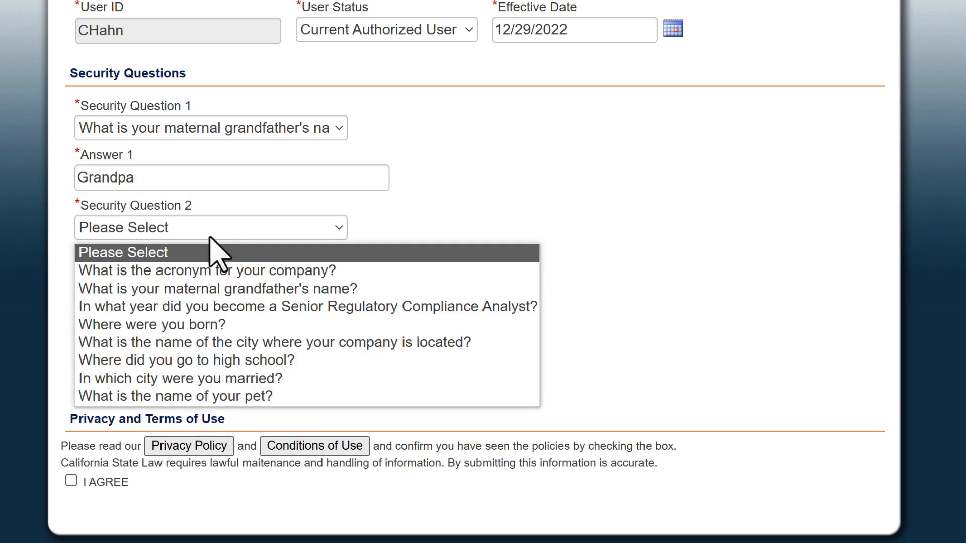
pyautogui.click(192, 325)
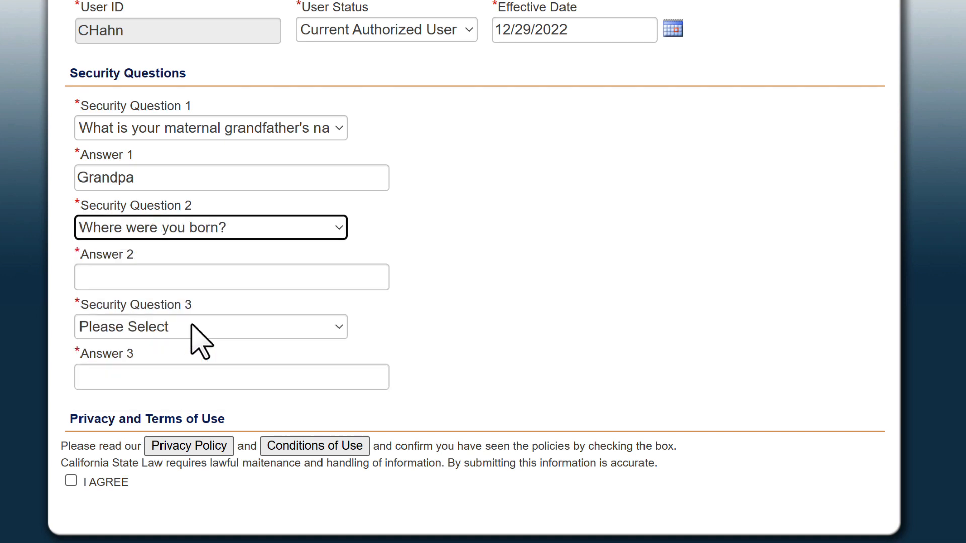
pyautogui.click(168, 278)
pyautogui.write('1990')
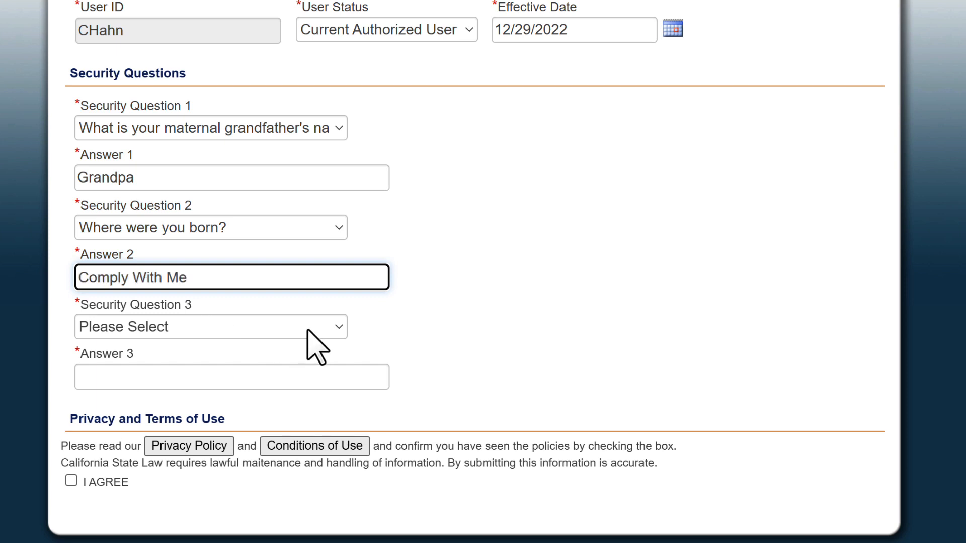
pyautogui.click(322, 331)
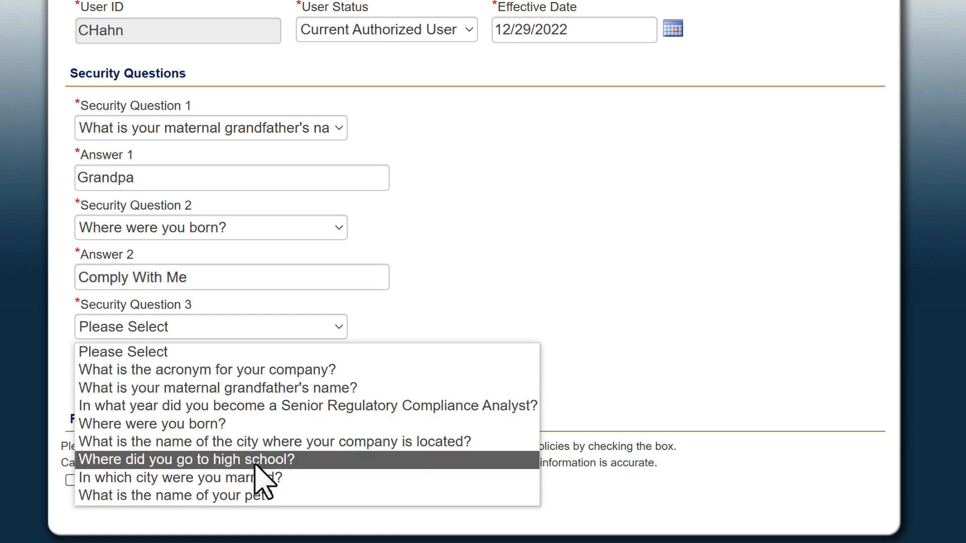
pyautogui.click(251, 495)
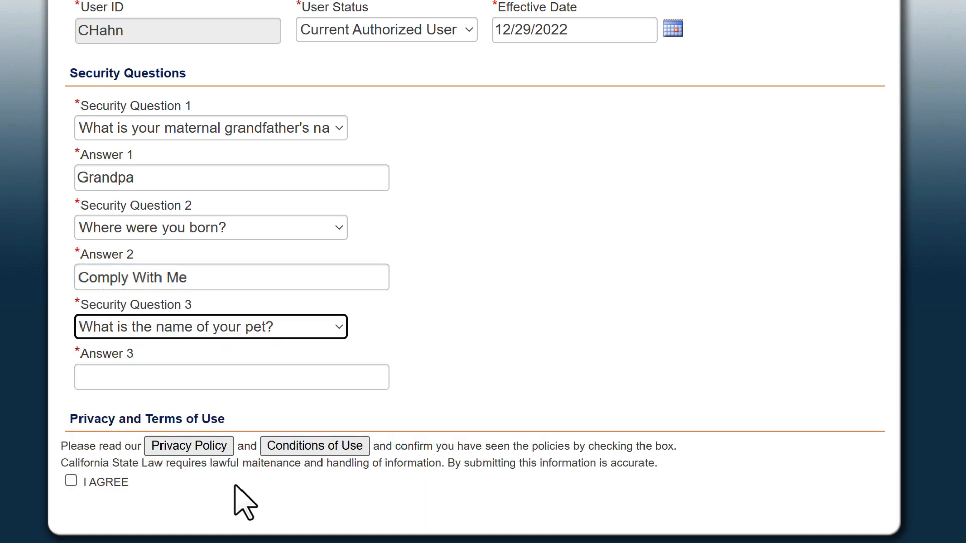
pyautogui.click(110, 374)
pyautogui.write('Sparky')
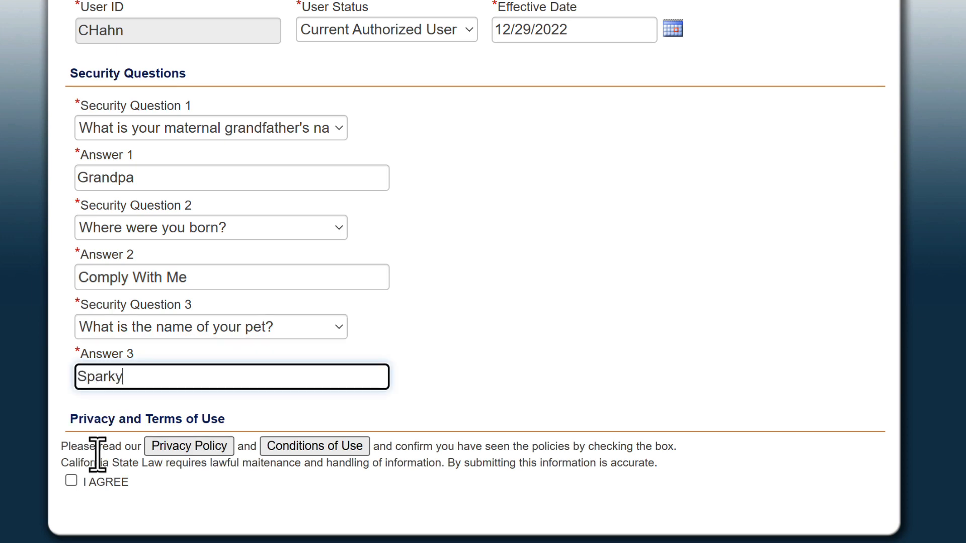
# Agree to the privacy policy and conditions of use, save the profile, and go back
pyautogui.click(70, 482)
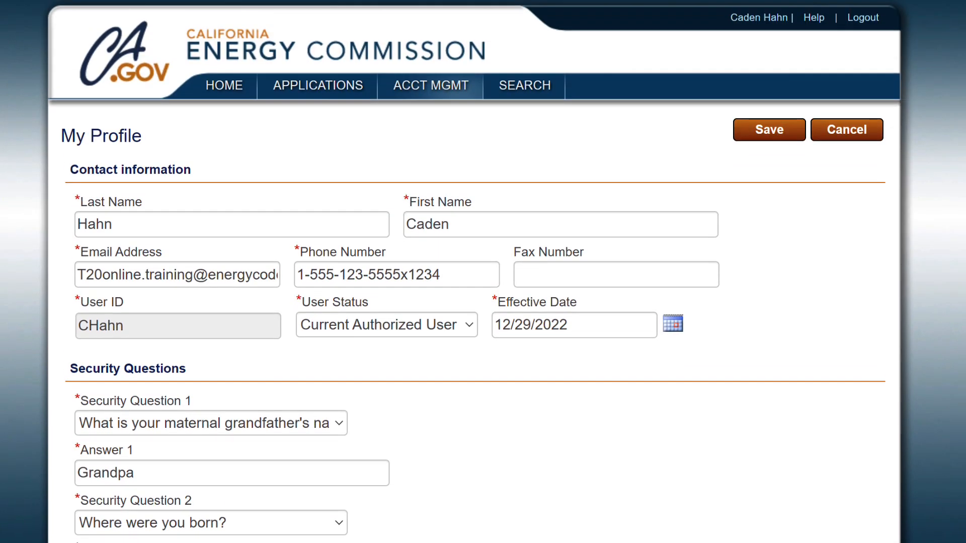
pyautogui.click(777, 134)
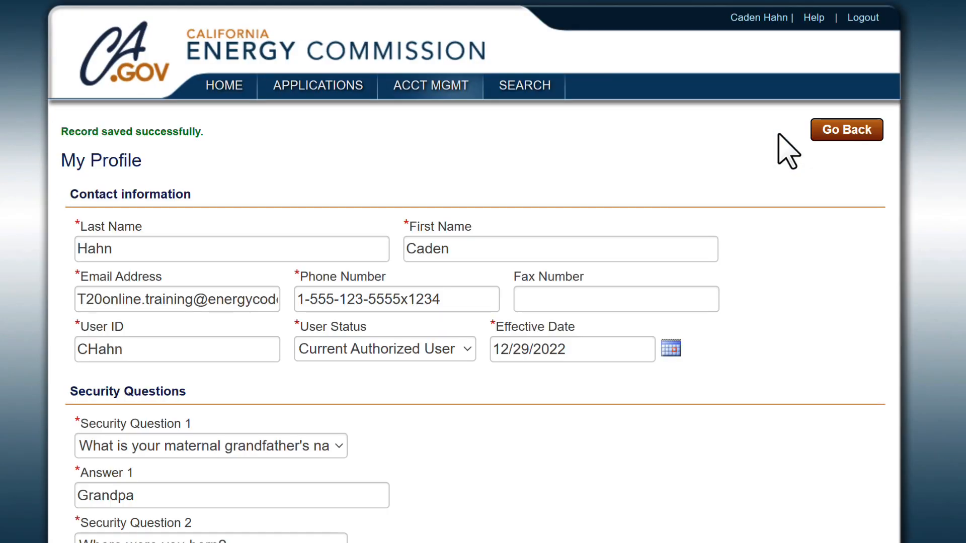
pyautogui.click(821, 134)
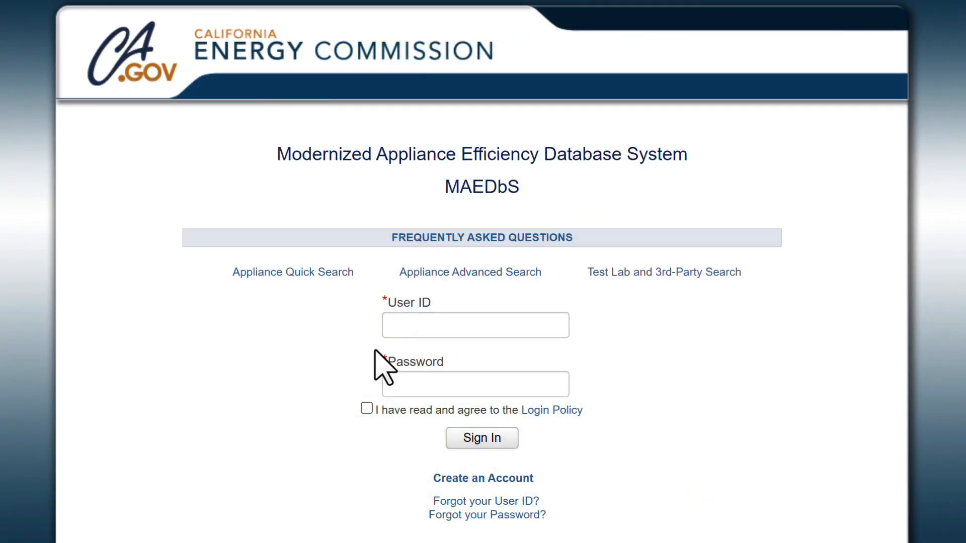
# Sign back in with the user ID and new password, accepting the login policy
pyautogui.click(394, 325)
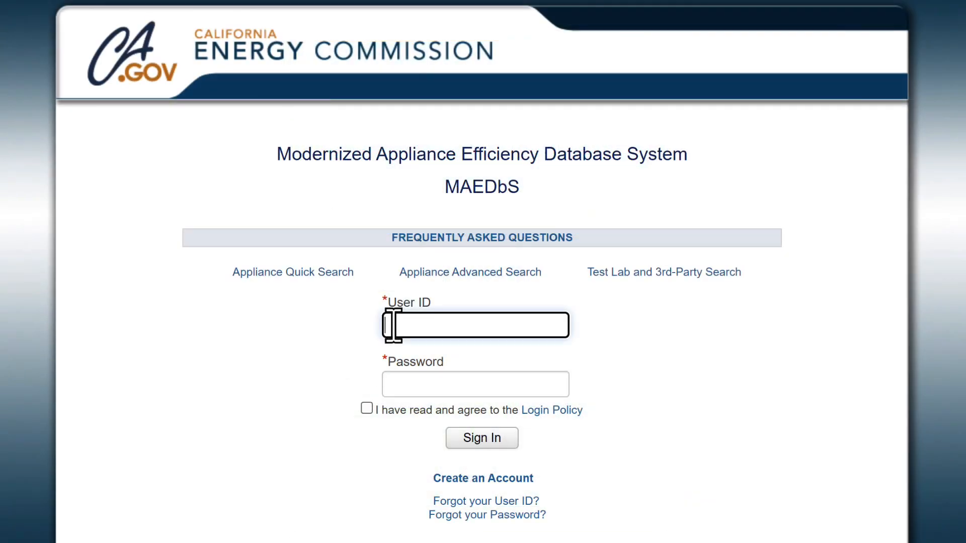
pyautogui.click(443, 391)
pyautogui.click(445, 383)
pyautogui.hotkey('ctrl', 'v')
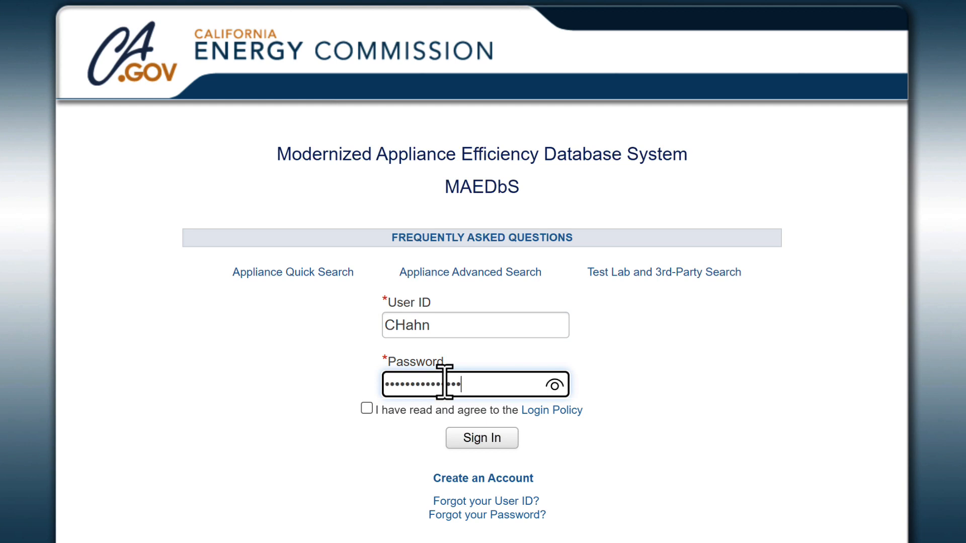
pyautogui.click(366, 408)
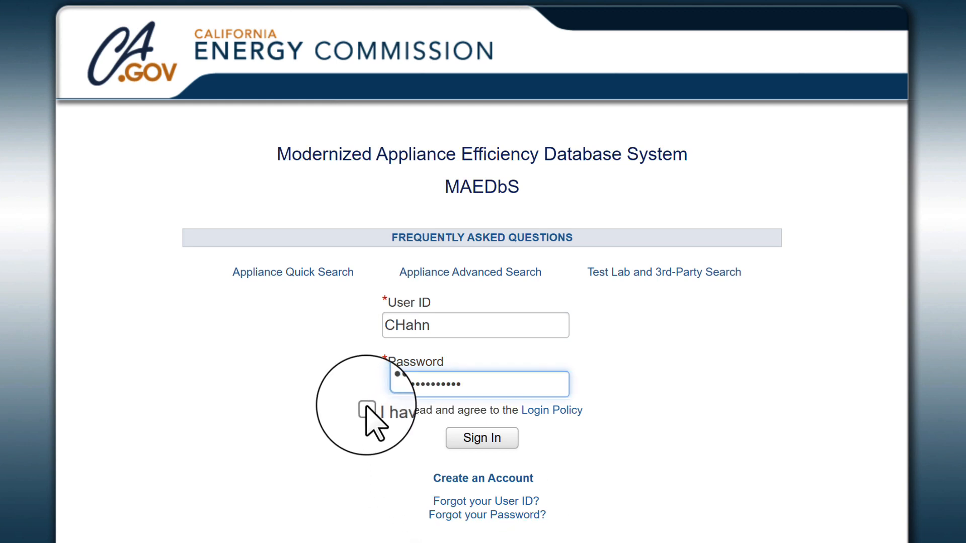
pyautogui.click(500, 443)
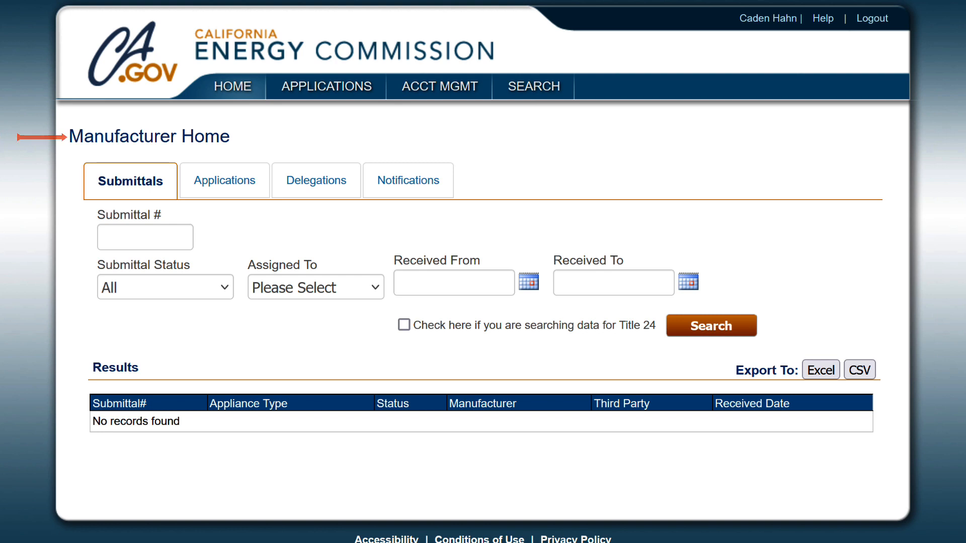
# Start a Delegation of Authority application, search certifiers for 'ace' and select Energy Code Ace
pyautogui.moveTo(309, 88)
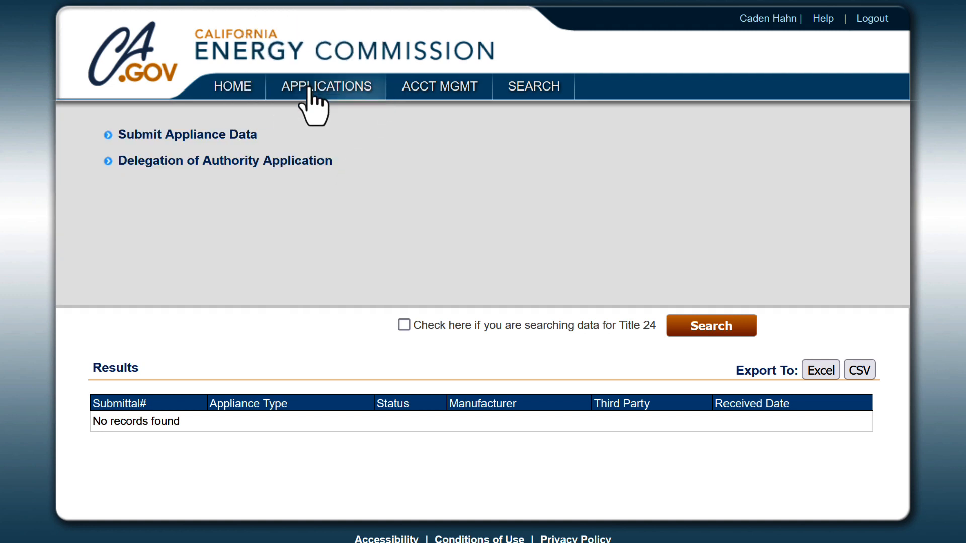
pyautogui.click(246, 162)
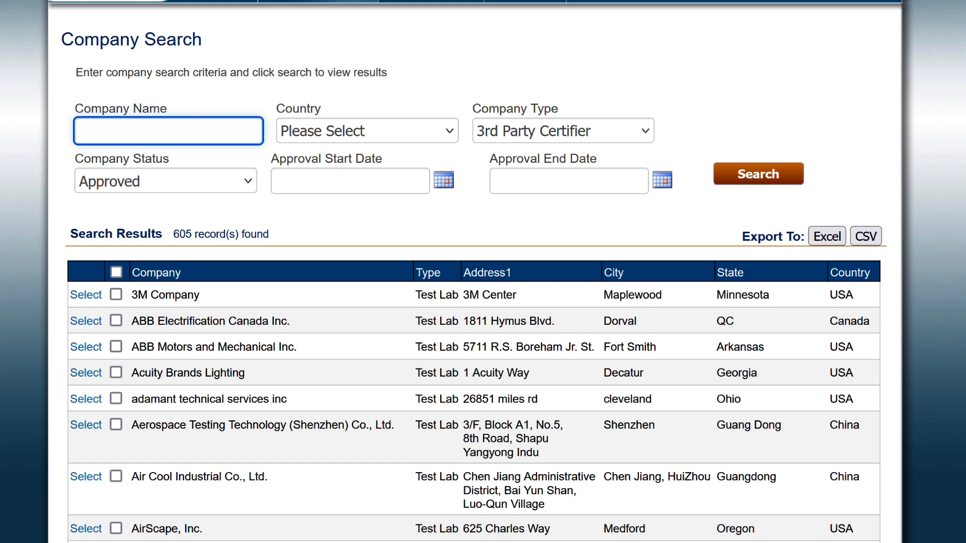
pyautogui.write('ace')
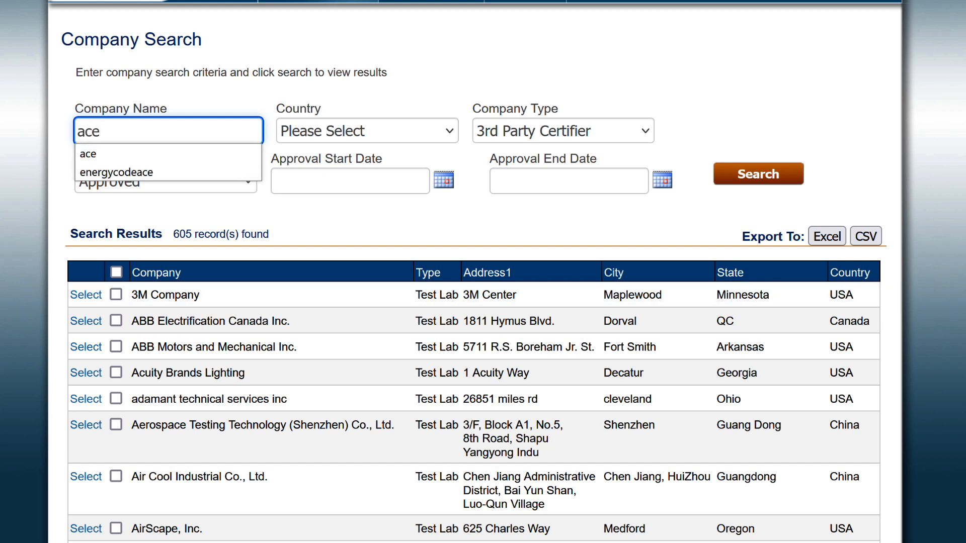
pyautogui.click(761, 173)
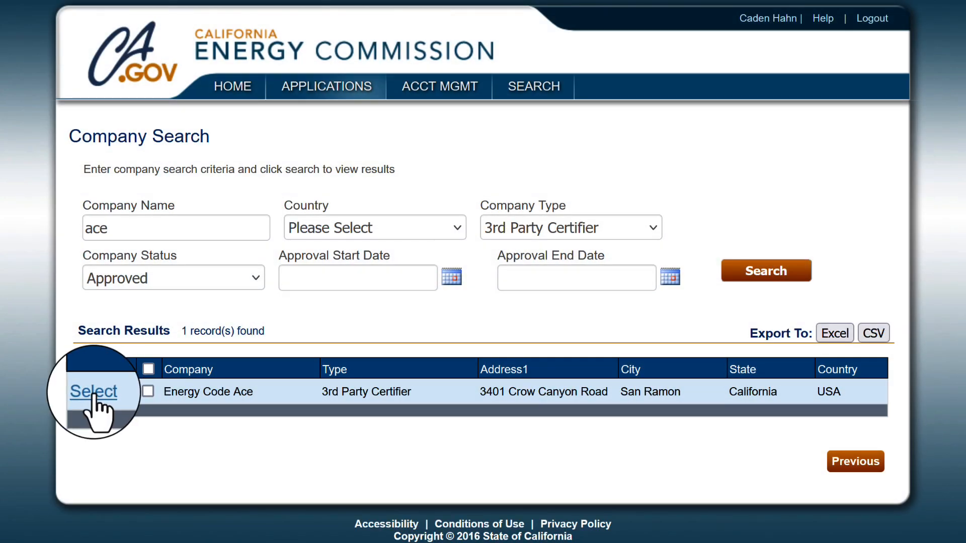
pyautogui.click(94, 396)
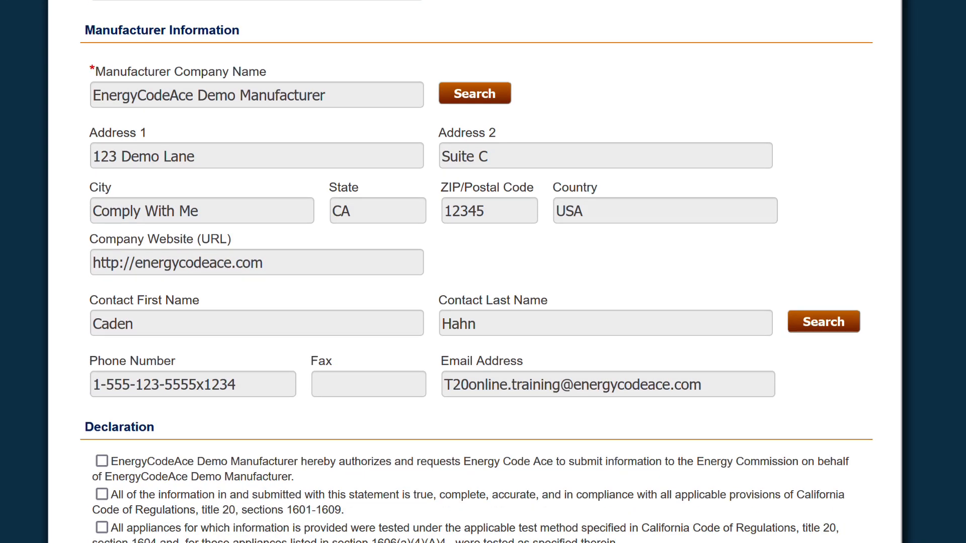
pyautogui.scroll(-2, 847, 289)
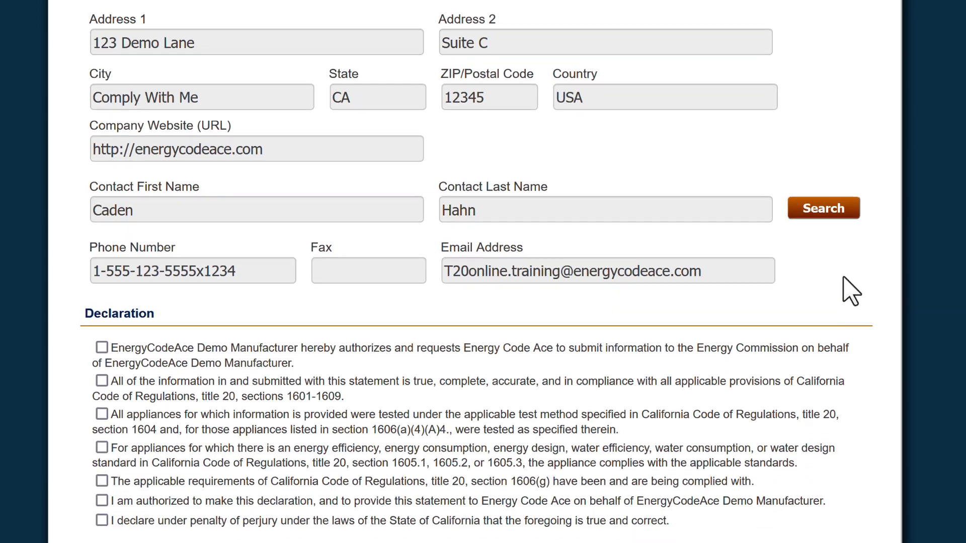